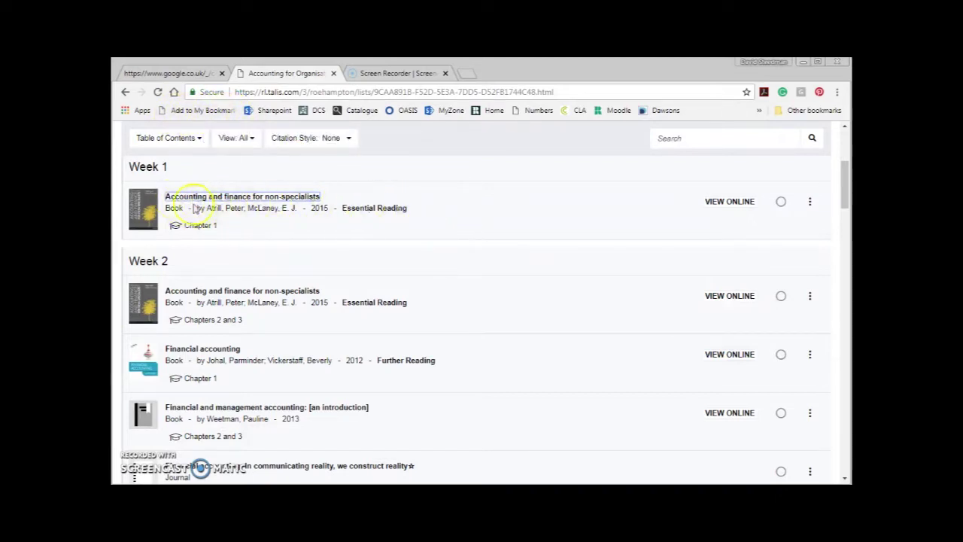
# Examine the details of "Accounting and finance for non-specialists" under Week 1 and review the surrounding reading list.
pyautogui.click(311, 199)
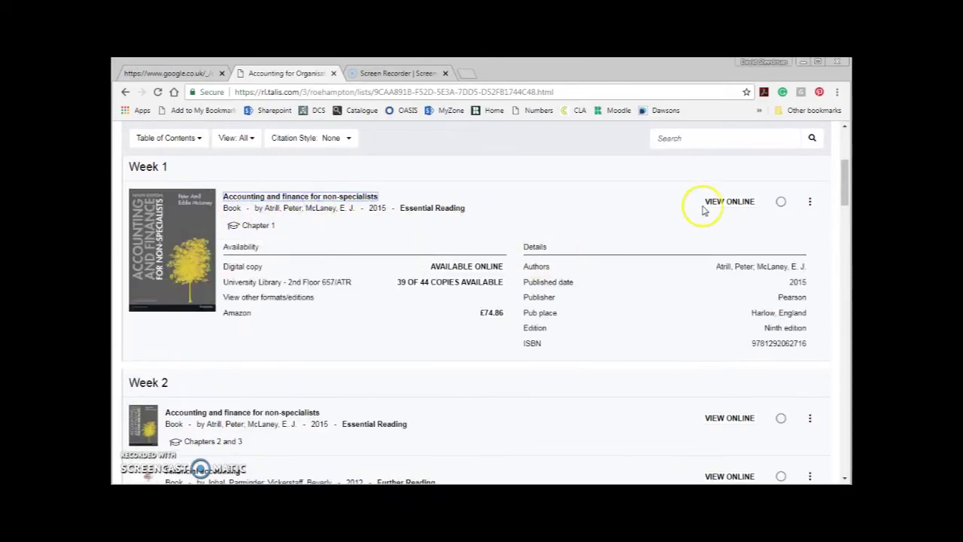
pyautogui.click(347, 202)
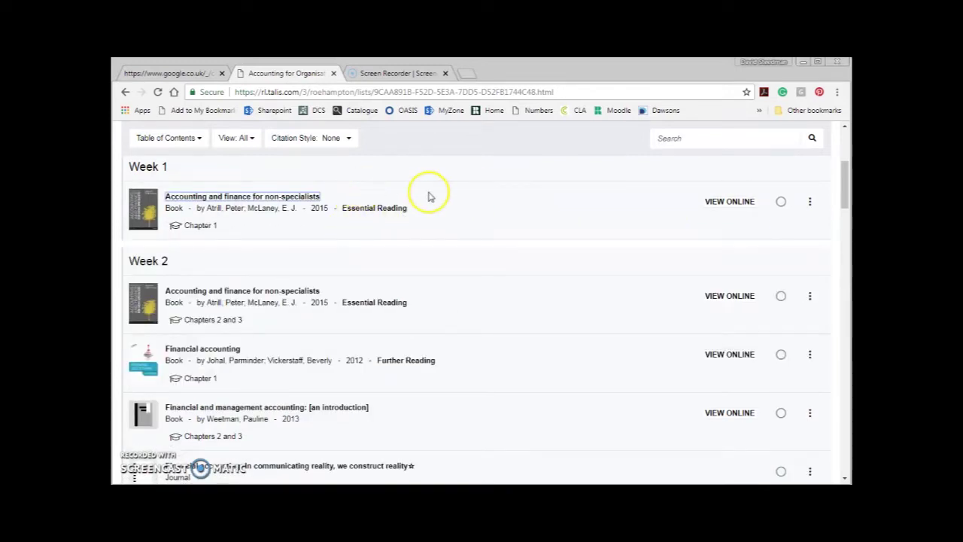
pyautogui.scroll(1, 434, 214)
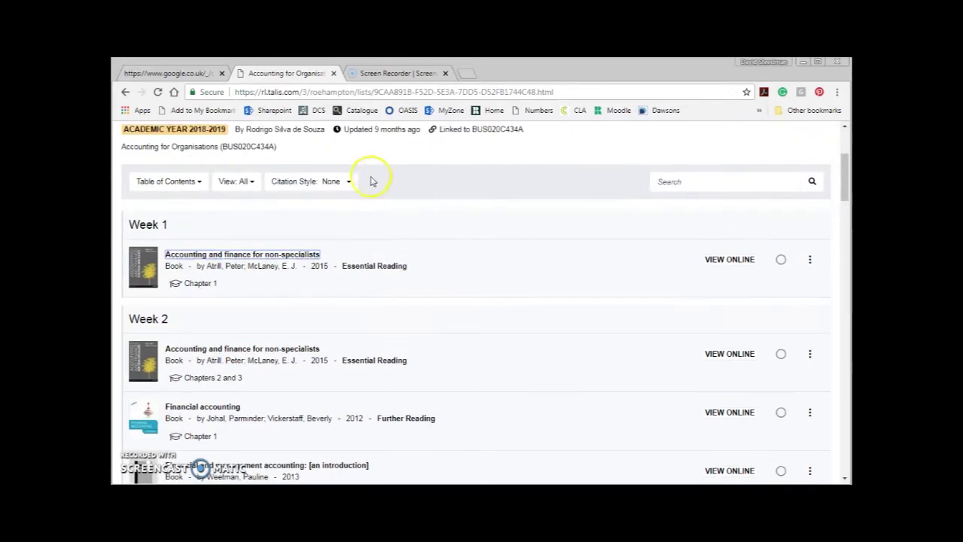
pyautogui.scroll(-1, 417, 226)
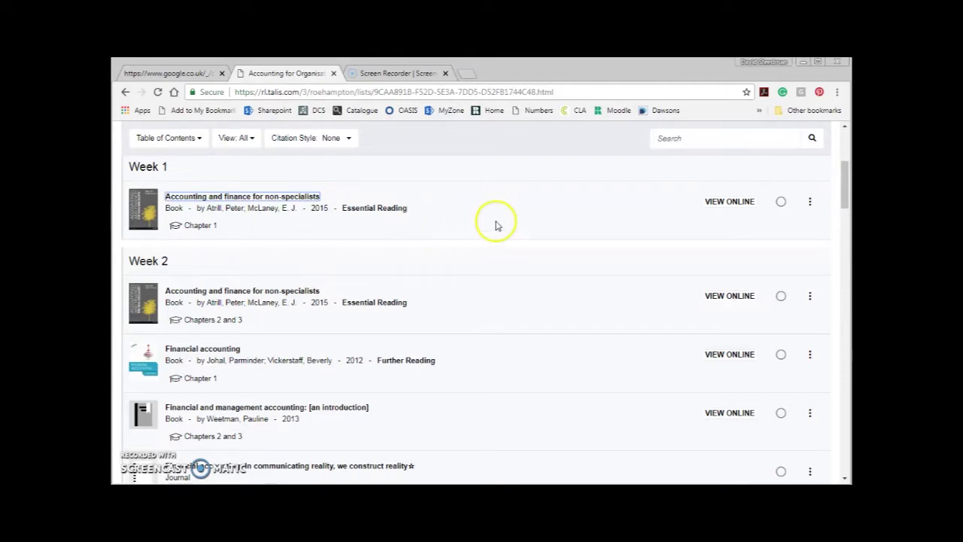
pyautogui.scroll(3, 847, 178)
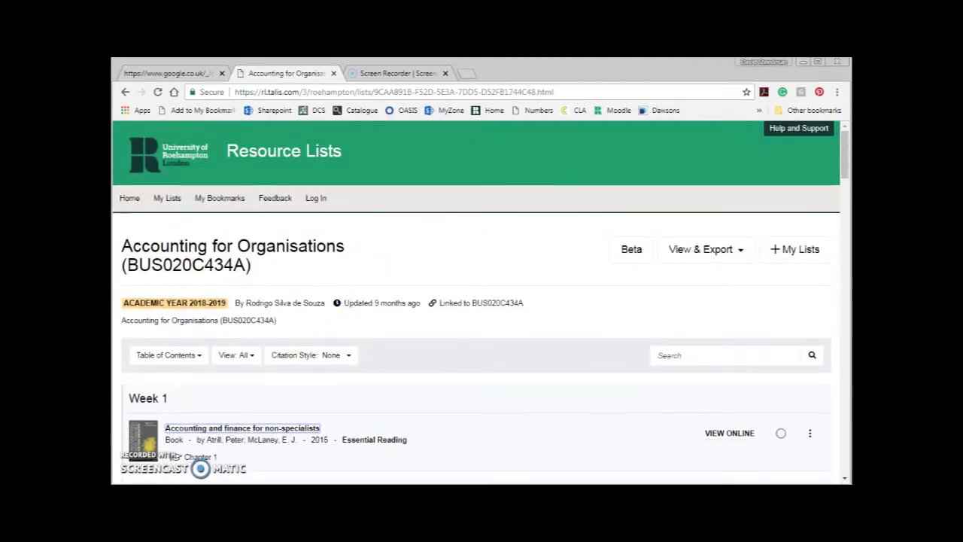
# Return to the Resource Lists home page and log in to the staff account.
pyautogui.click(129, 195)
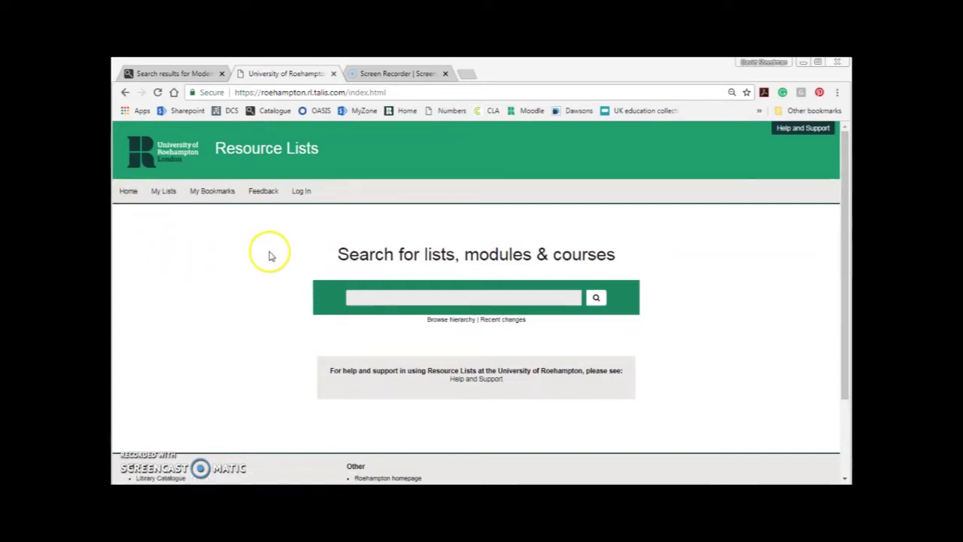
pyautogui.click(294, 192)
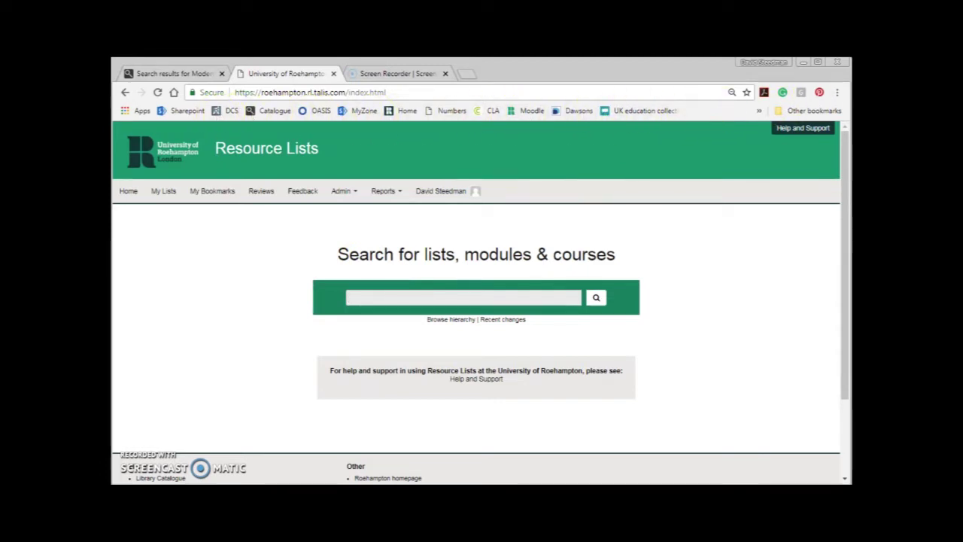
# Hide the browser's bookmarks bar and show it again, and open the My Bookmarks page.
pyautogui.hotkey('ctrl', 'shift', 'b')
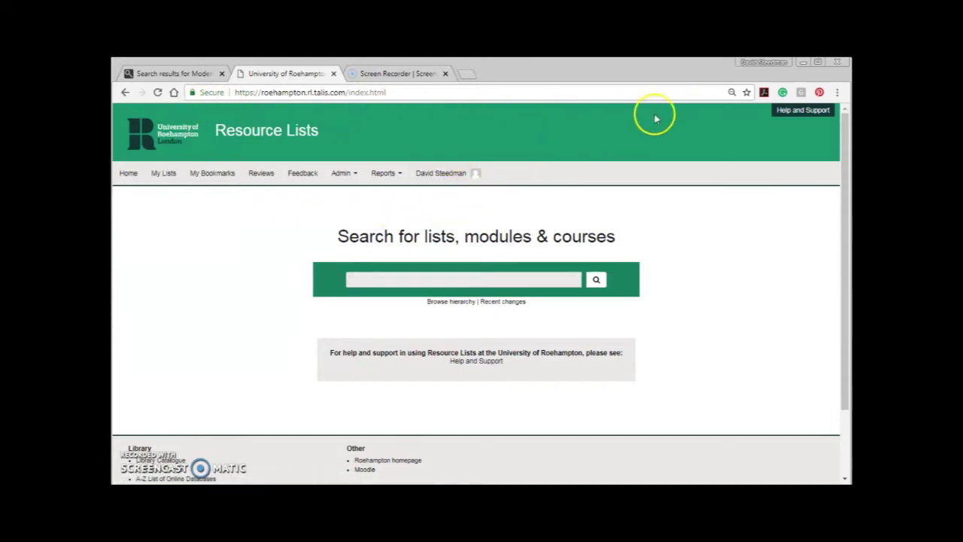
pyautogui.click(840, 92)
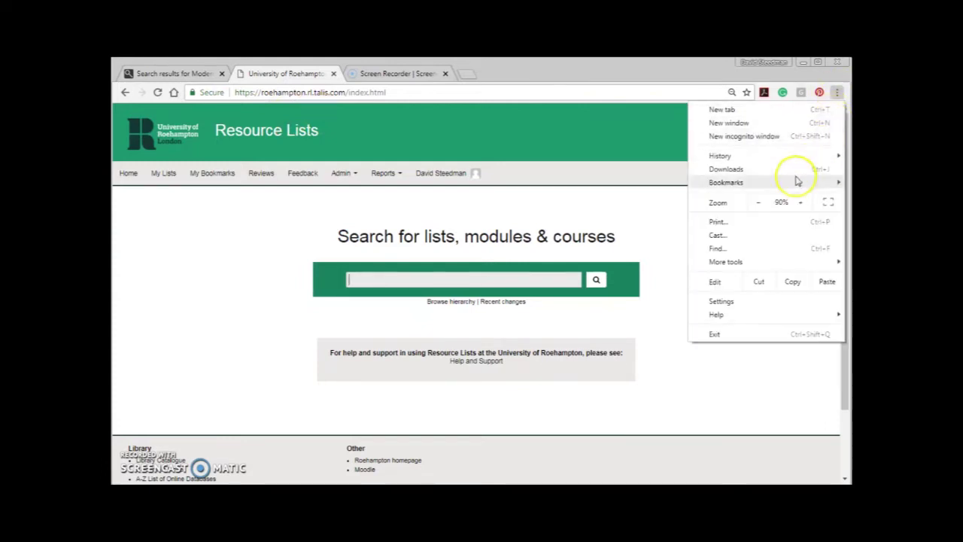
pyautogui.moveTo(790, 183)
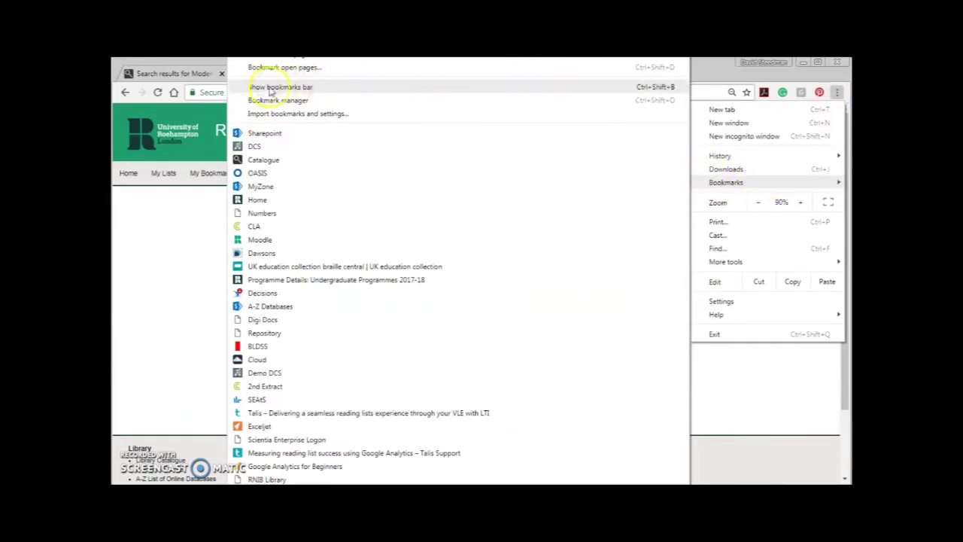
pyautogui.click(298, 87)
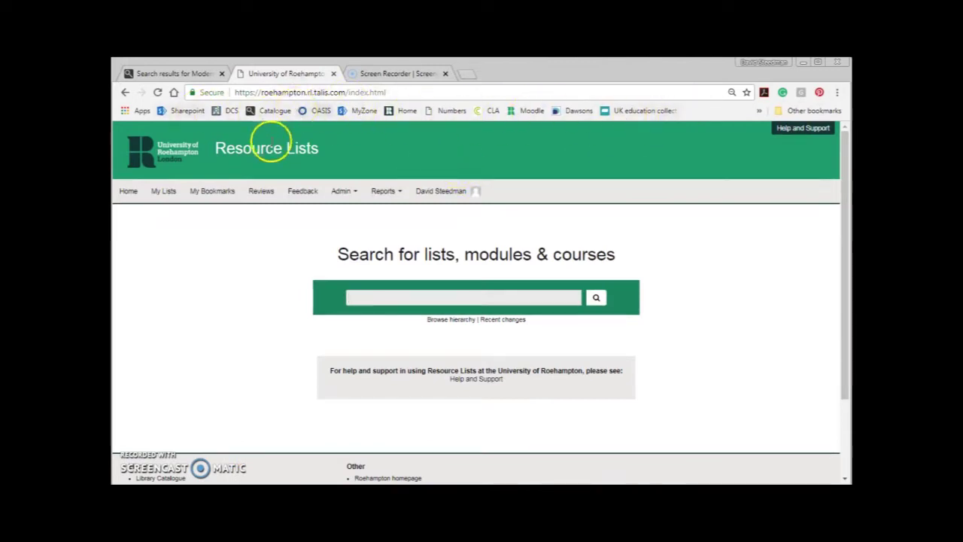
pyautogui.click(211, 193)
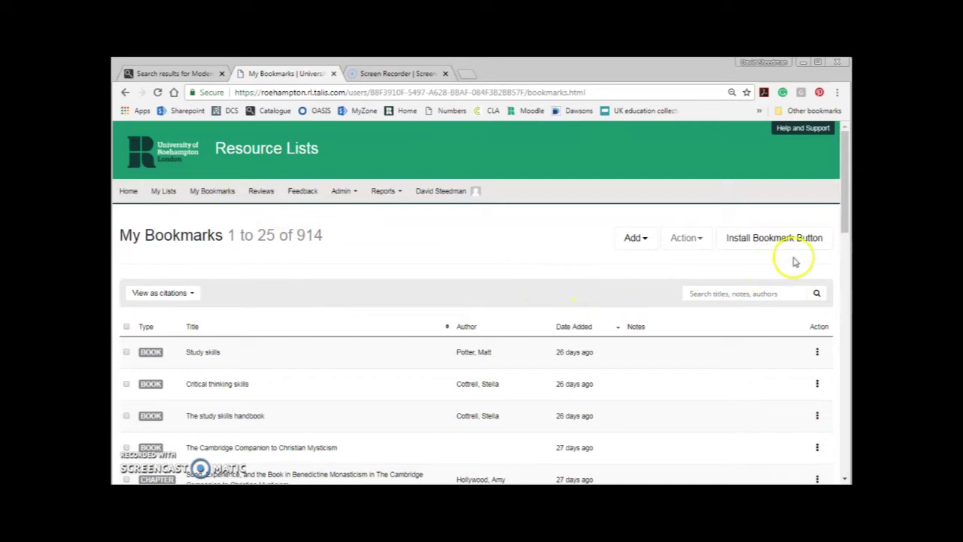
# Install the Add to My Bookmarks button on the bookmarks bar beside Sharepoint, and delete it again.
pyautogui.click(751, 245)
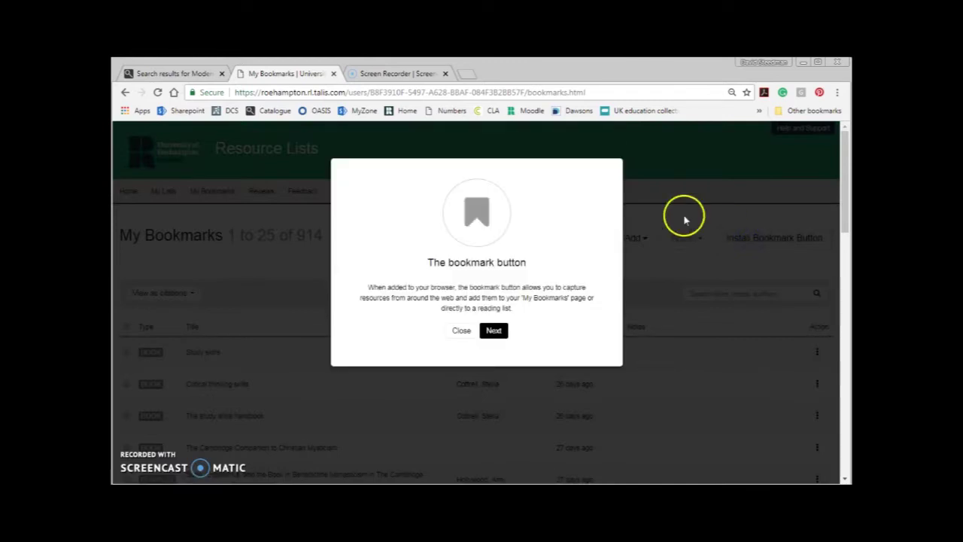
pyautogui.click(494, 332)
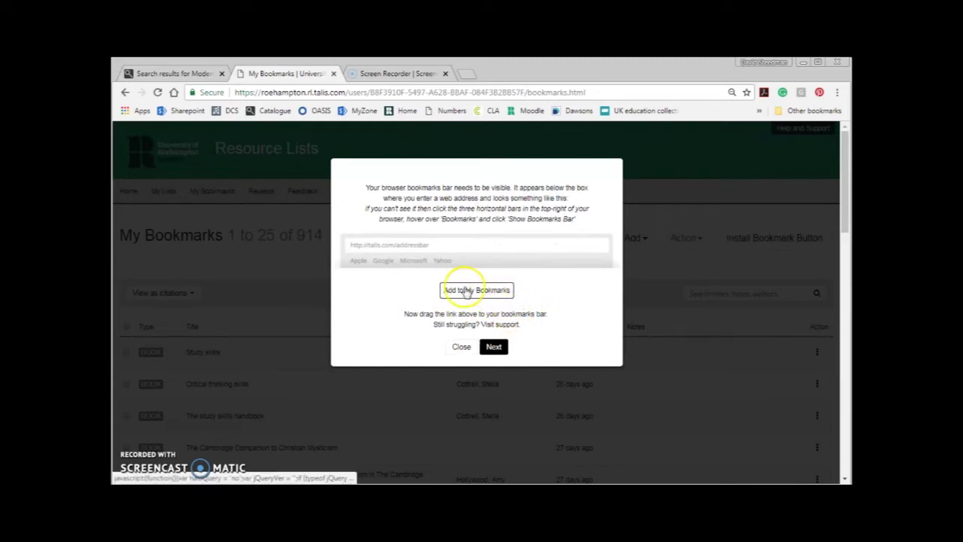
pyautogui.moveTo(466, 292)
pyautogui.mouseDown()
pyautogui.moveTo(475, 293)
pyautogui.moveTo(401, 191)
pyautogui.moveTo(325, 150)
pyautogui.moveTo(241, 133)
pyautogui.moveTo(209, 112)
pyautogui.mouseUp()
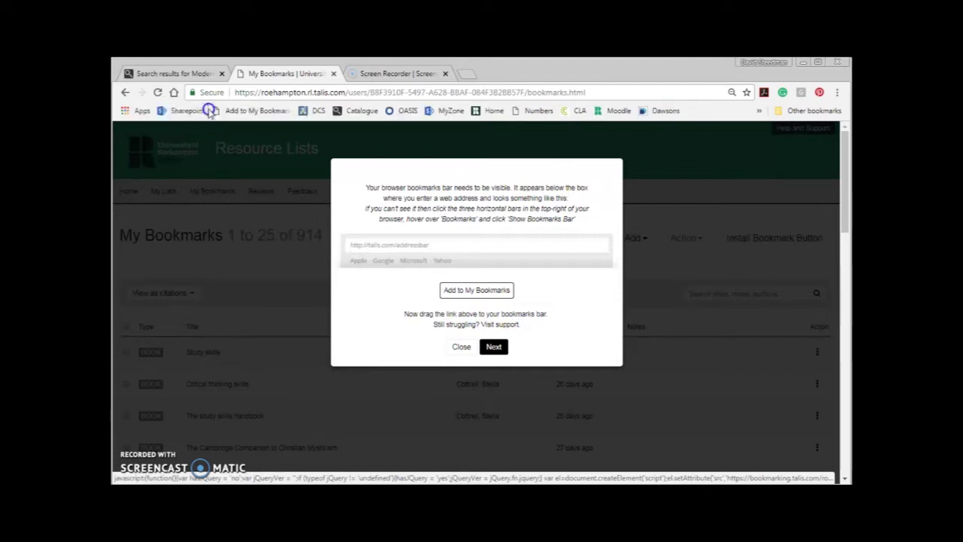
pyautogui.click(494, 348)
pyautogui.click(457, 328)
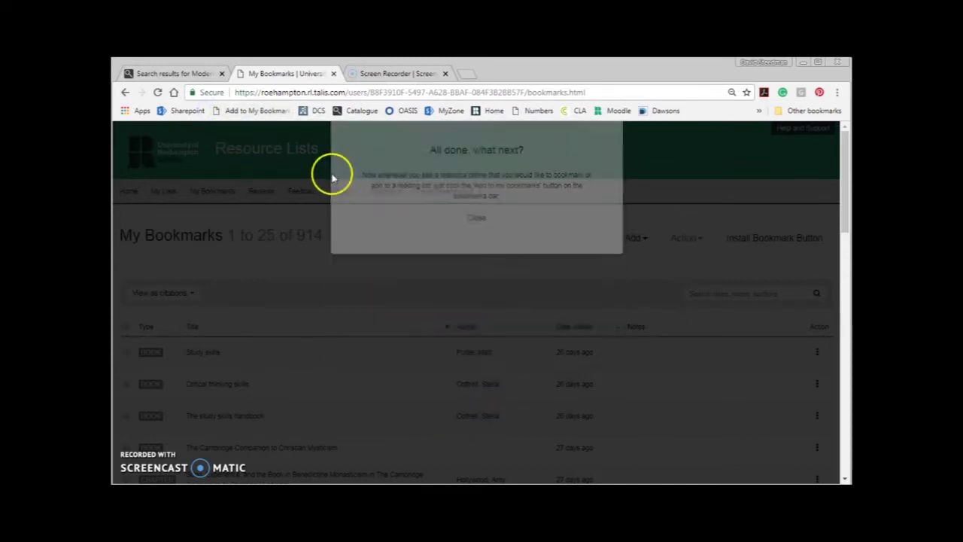
pyautogui.rightClick(273, 119)
pyautogui.click(329, 240)
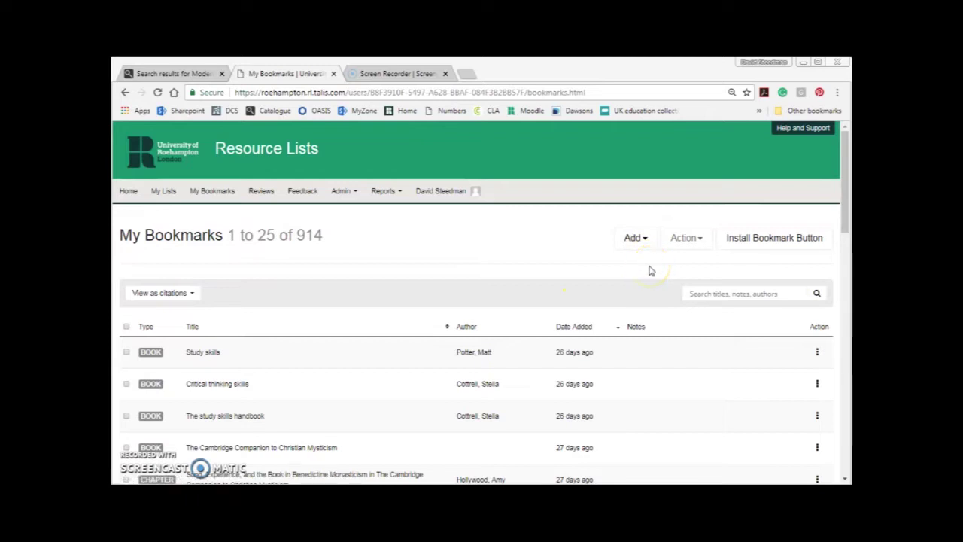
# Install the Add to My Bookmarks button between Sharepoint and DCS on the bookmarks bar and finish the installation guide.
pyautogui.click(776, 241)
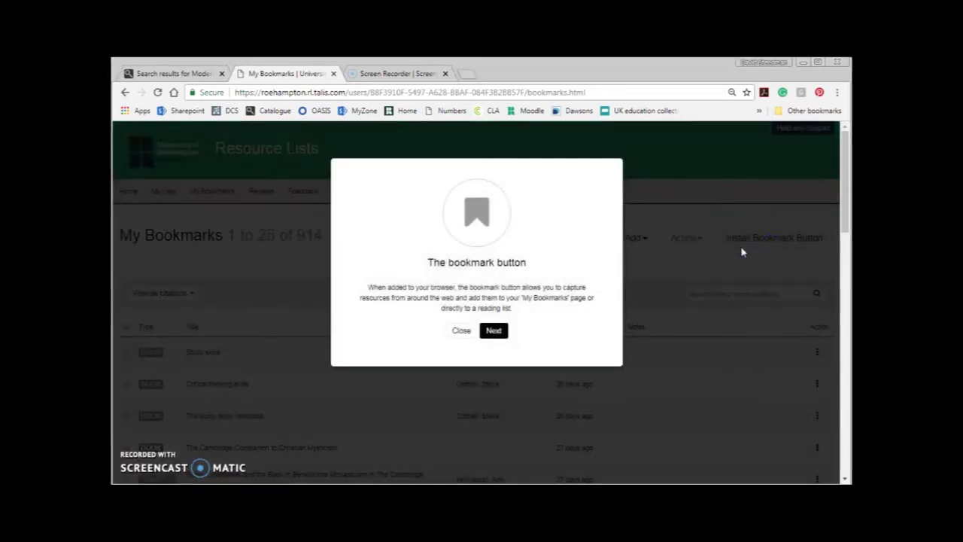
pyautogui.click(496, 331)
pyautogui.click(478, 292)
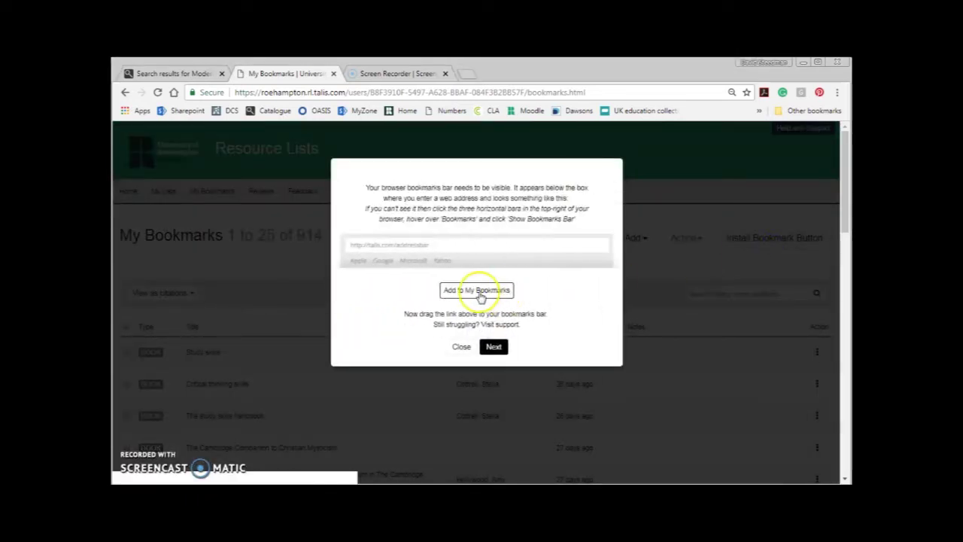
pyautogui.moveTo(481, 294); pyautogui.dragTo(209, 110)
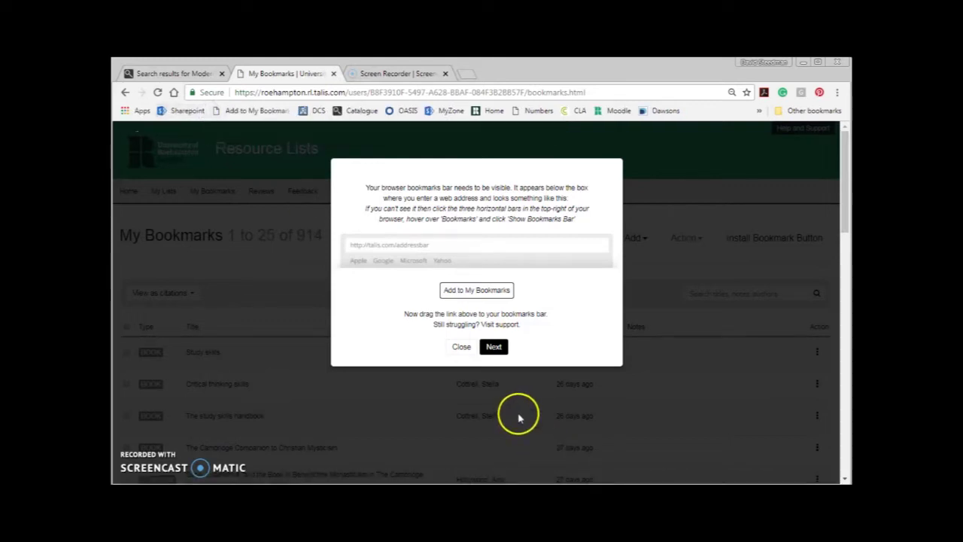
pyautogui.click(500, 347)
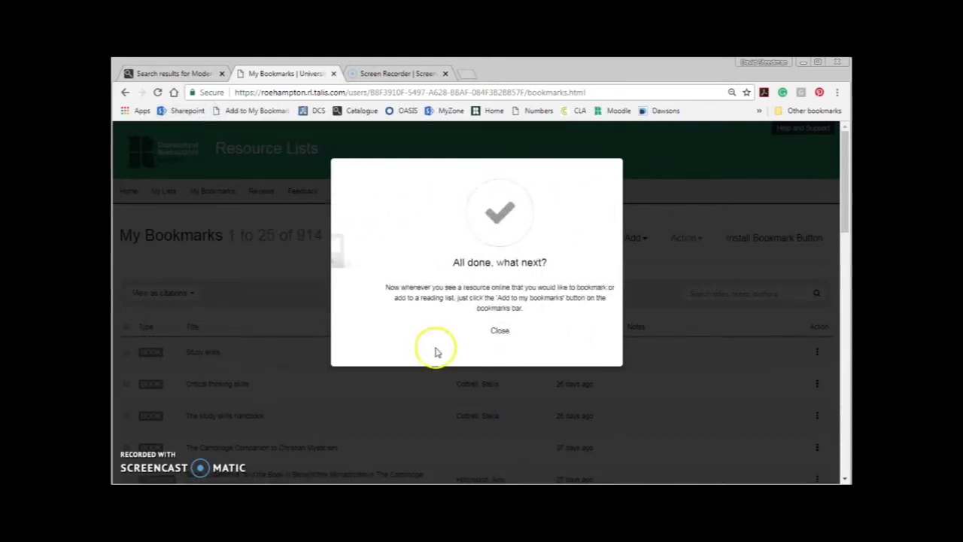
pyautogui.click(476, 331)
# Leave My Bookmarks for the Resource Lists home page, and search the Library Catalogue for "the study skills handbook, cottrell".
pyautogui.click(126, 192)
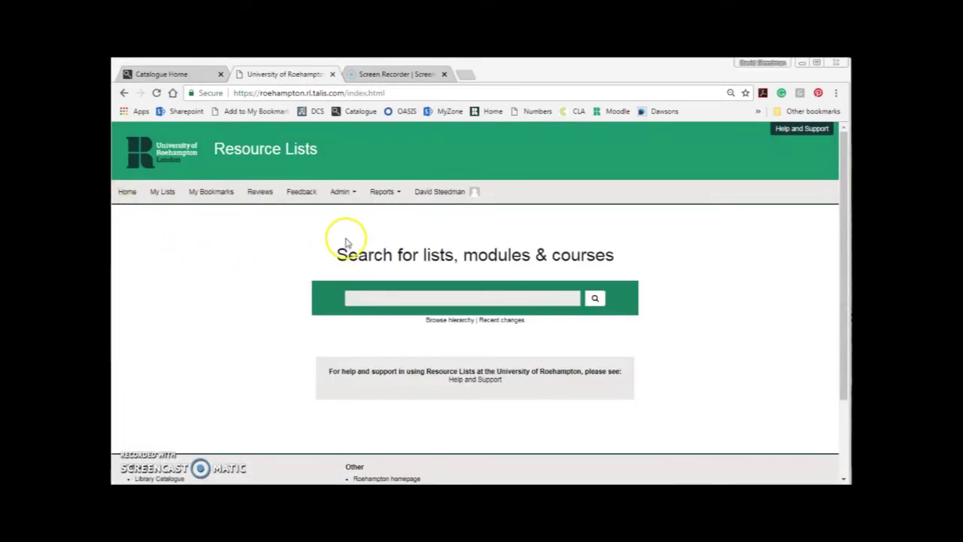
pyautogui.click(287, 228)
pyautogui.click(170, 74)
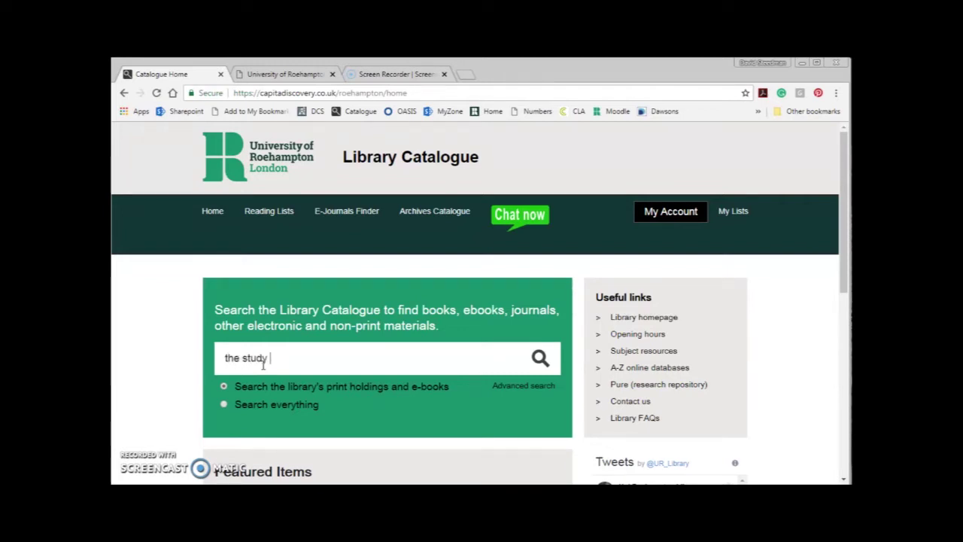
pyautogui.write('skills handbo')
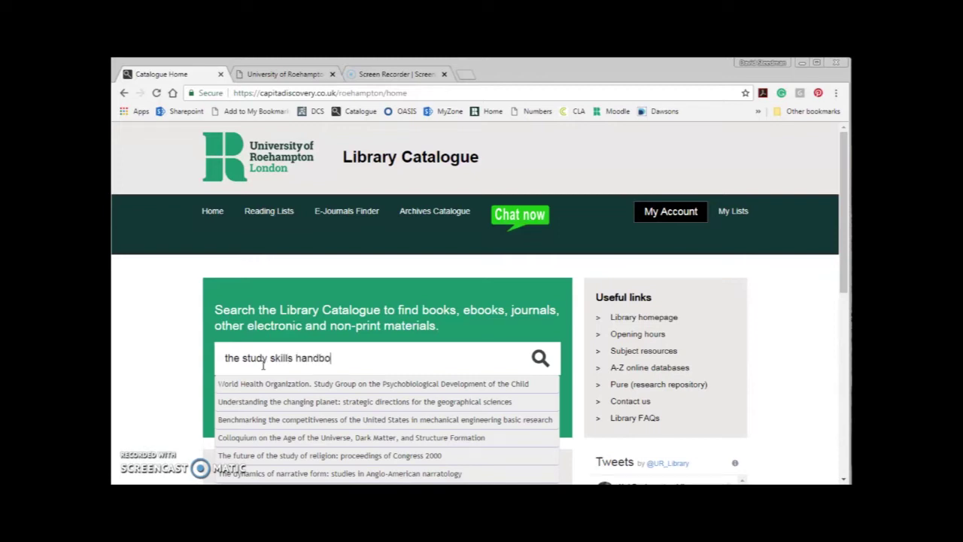
pyautogui.write('ok, cottrell')
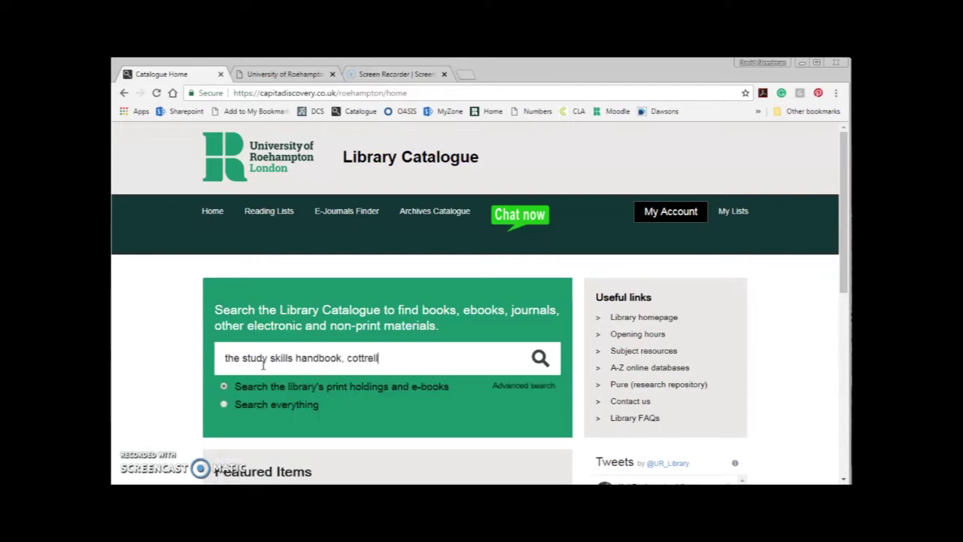
pyautogui.press('Return')
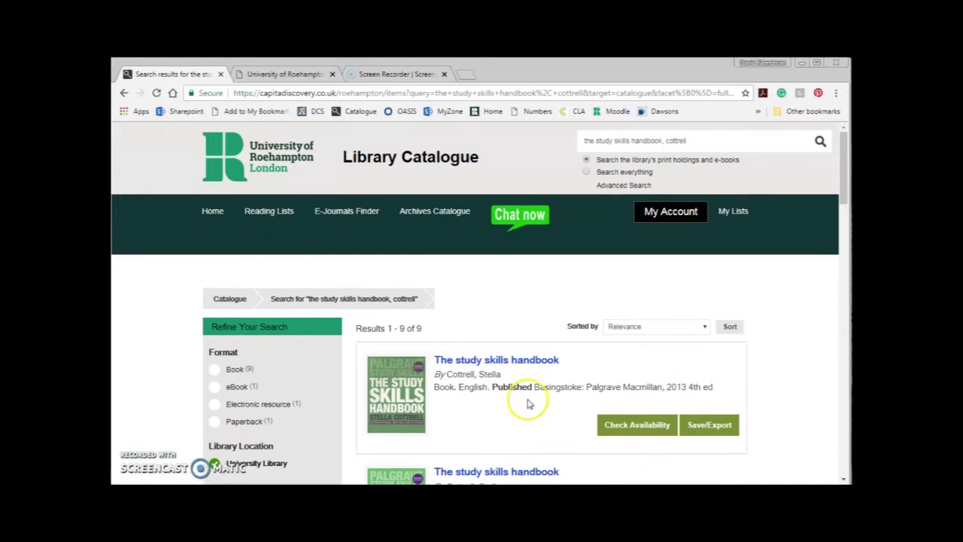
# Look through the search results and check the availability of the 2013 4th edition print book.
pyautogui.scroll(-5, 637, 356)
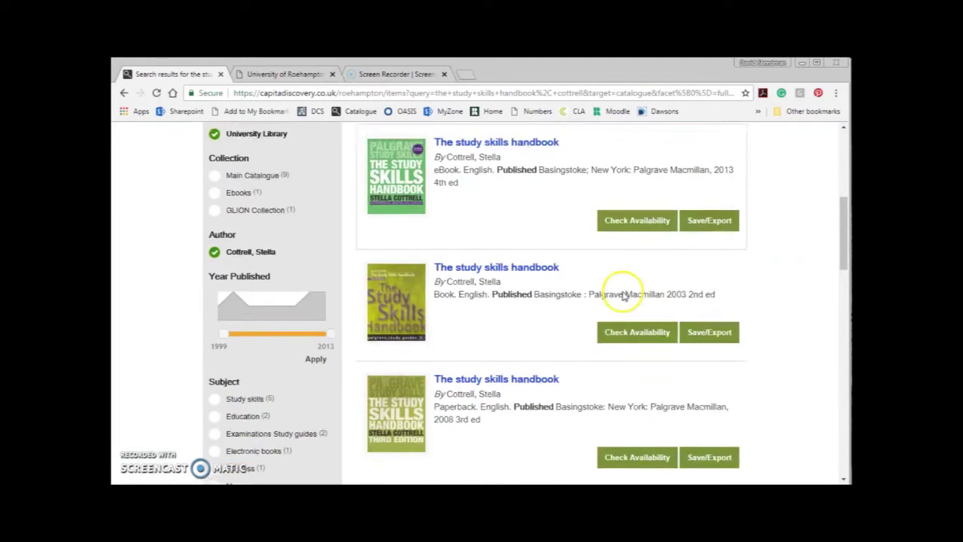
pyautogui.scroll(-2, 598, 280)
pyautogui.scroll(5, 594, 275)
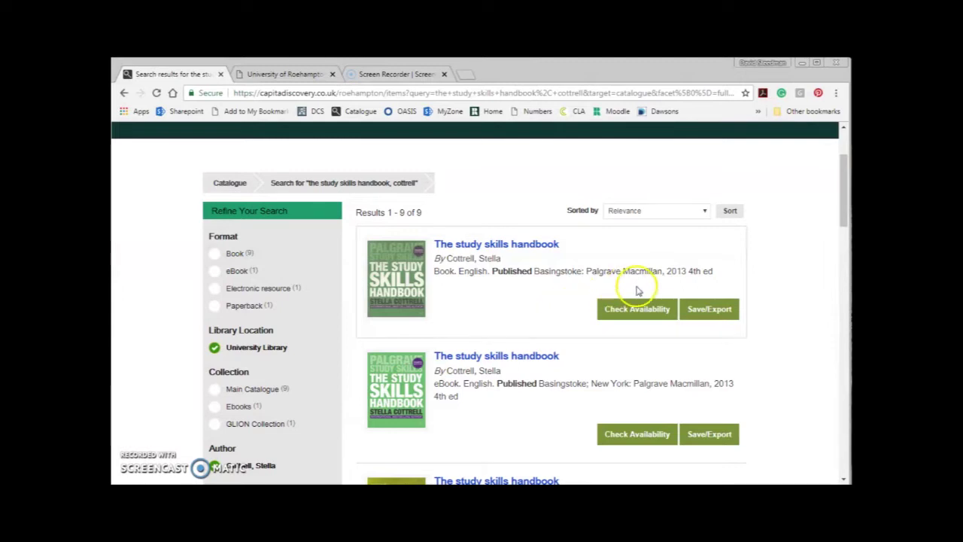
pyautogui.click(638, 312)
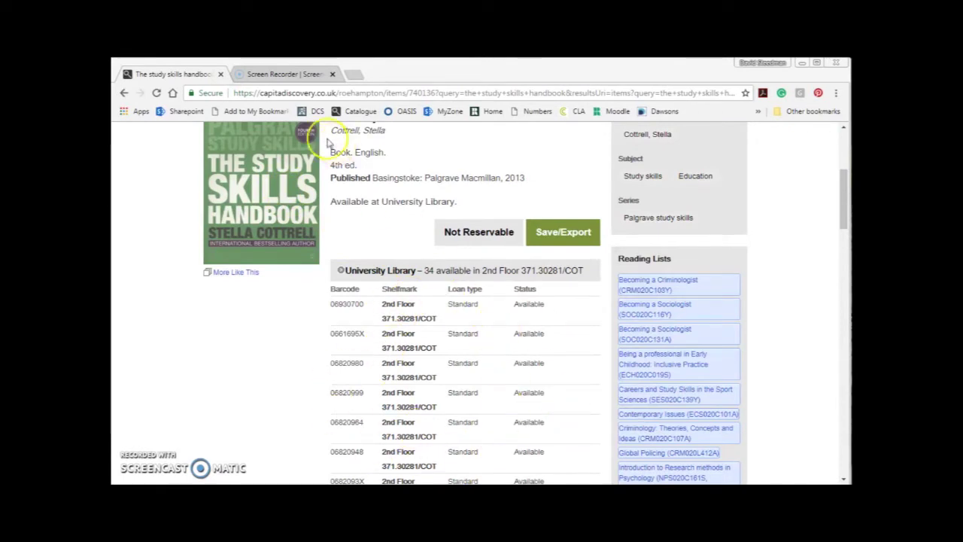
# Bookmark the catalogue record of The study skills handbook in Resource Lists, reviewing its details and creating the bookmark.
pyautogui.click(249, 112)
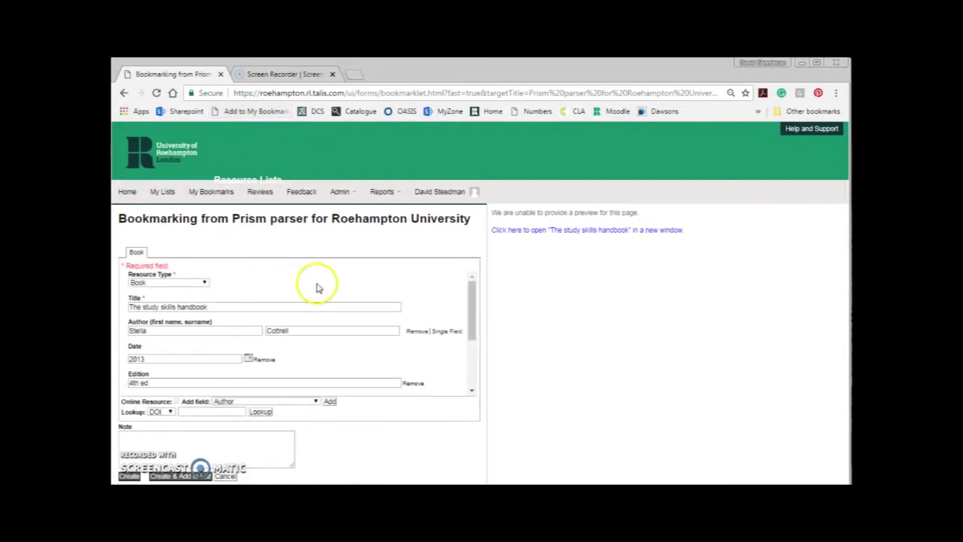
pyautogui.moveTo(469, 301)
pyautogui.mouseDown()
pyautogui.moveTo(471, 335)
pyautogui.moveTo(471, 286)
pyautogui.mouseUp()
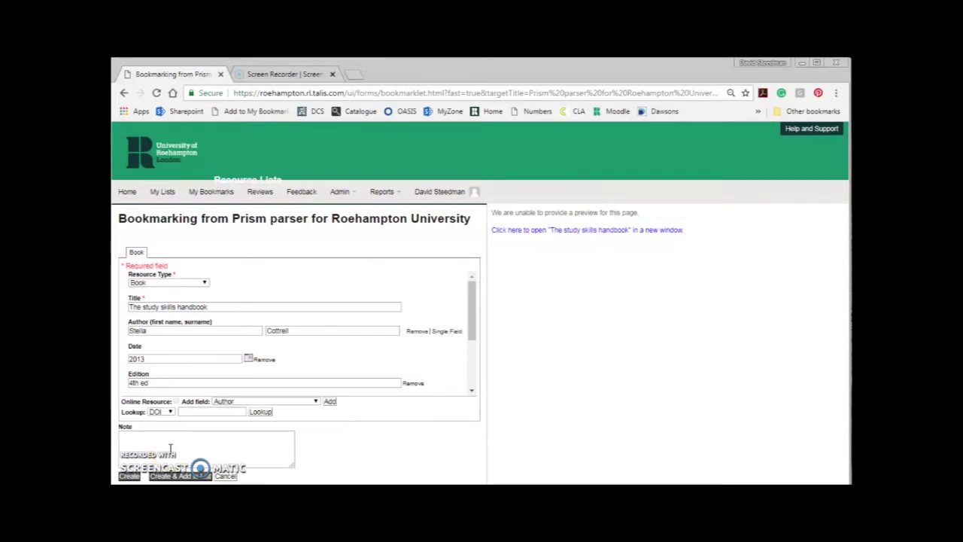
pyautogui.click(130, 476)
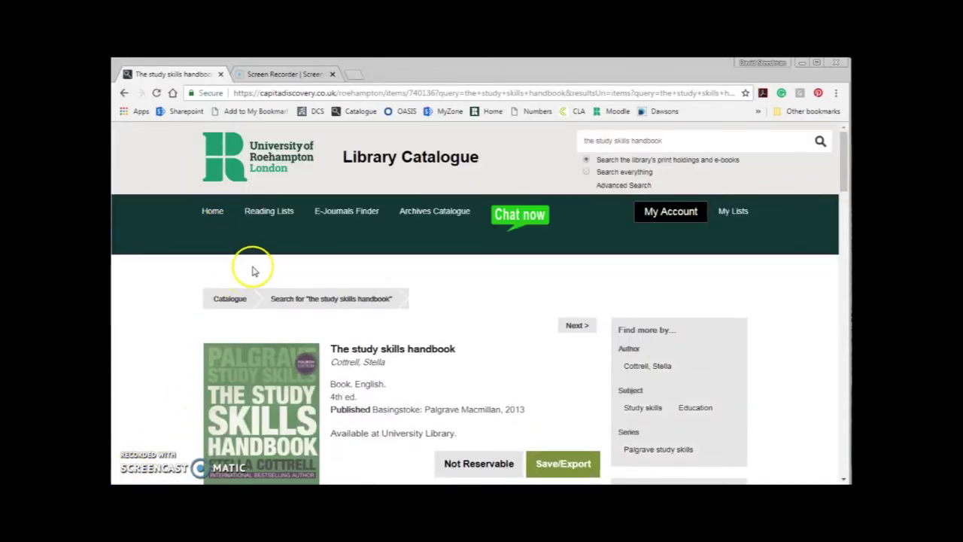
# Go from the catalogue to Resource Lists, search for "tutorial" and open the Tutorial Demo List (Academic year 2018-2019).
pyautogui.click(271, 211)
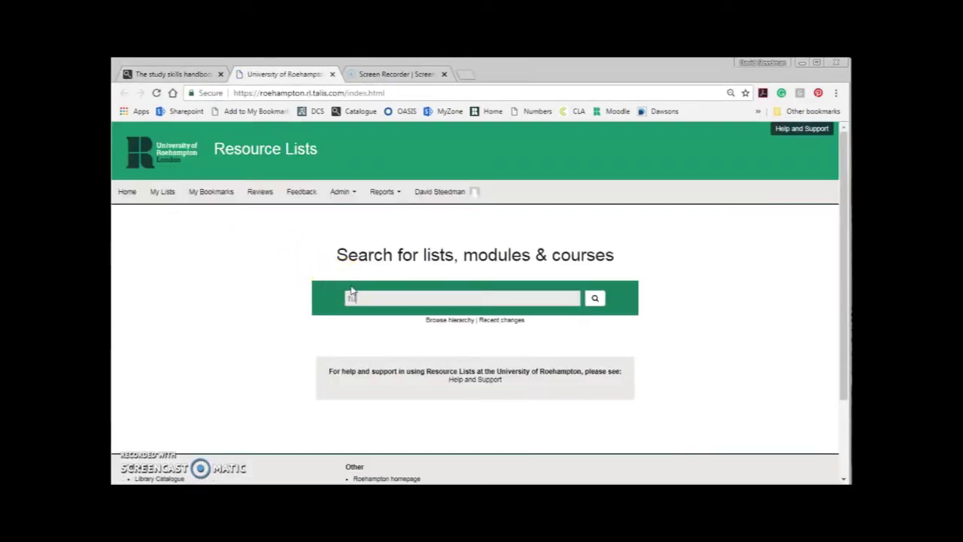
pyautogui.click(350, 288)
pyautogui.write('tutorial')
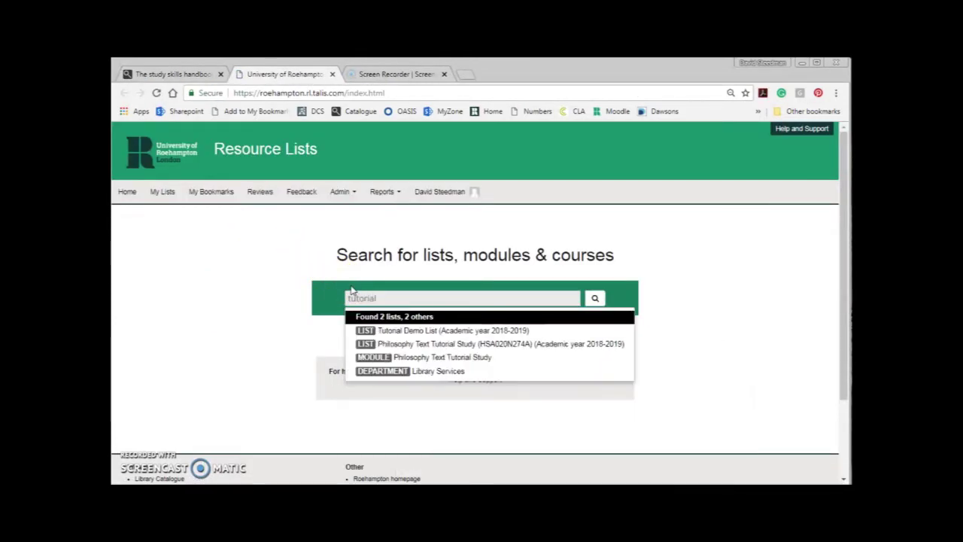
pyautogui.click(418, 330)
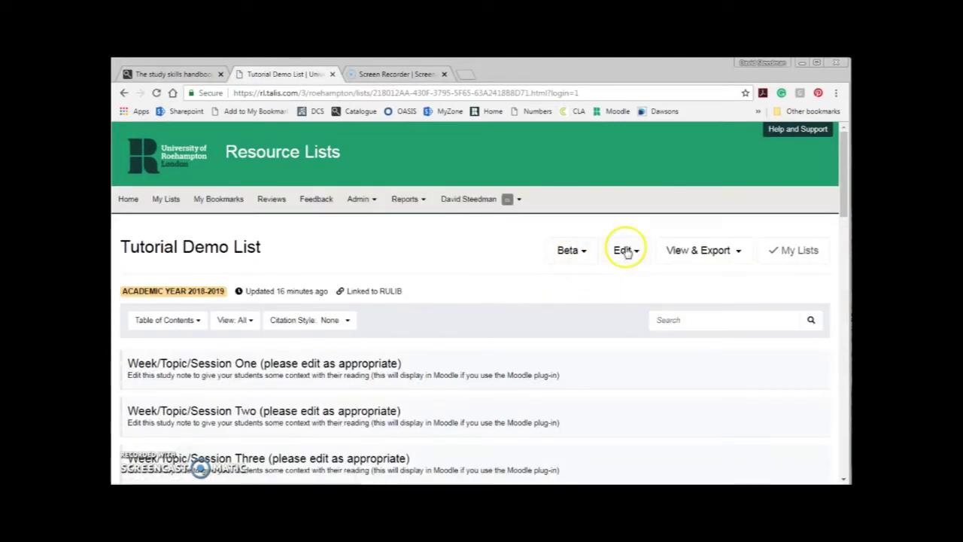
# Open the Tutorial Demo List for classic editing and add The study skills handbook bookmark to the top of Week/Topic/Session Seven.
pyautogui.click(628, 253)
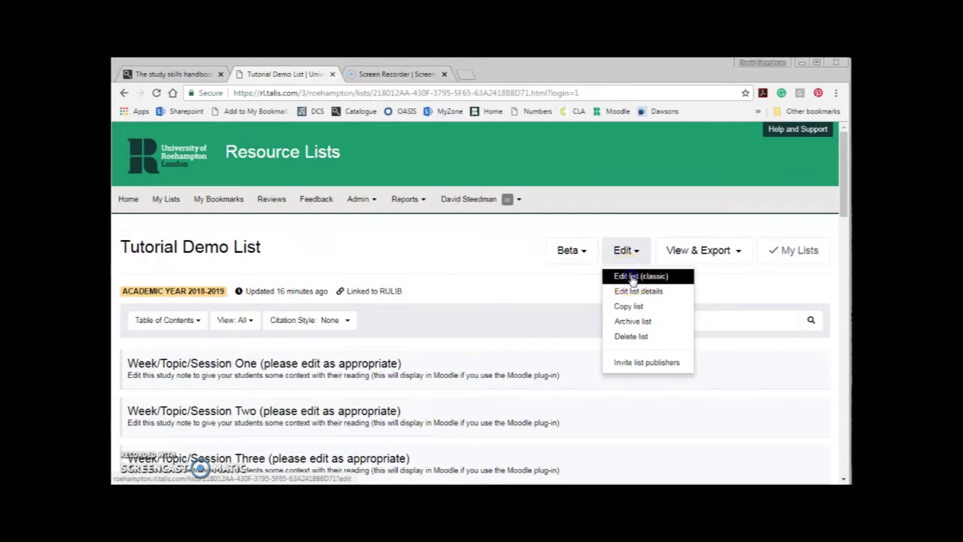
pyautogui.click(630, 277)
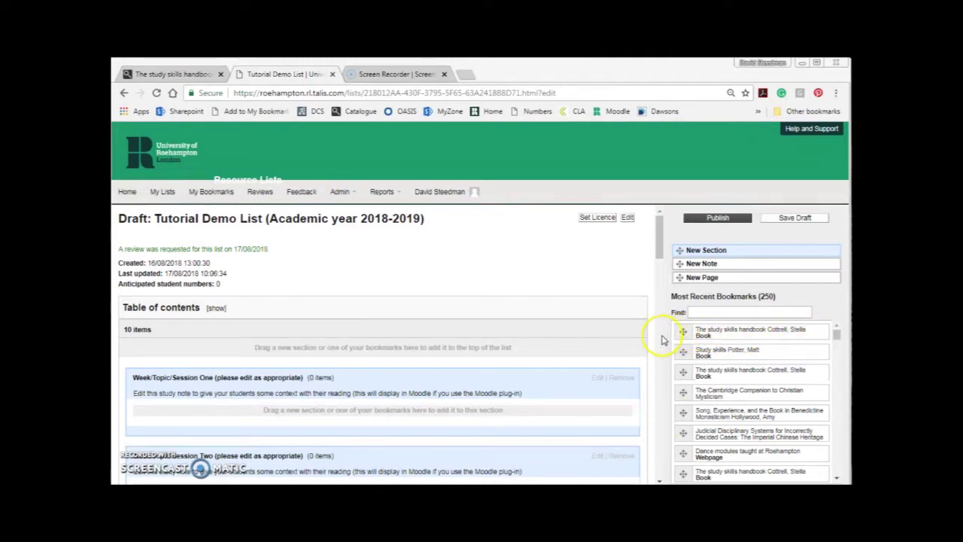
pyautogui.moveTo(656, 264); pyautogui.dragTo(653, 342)
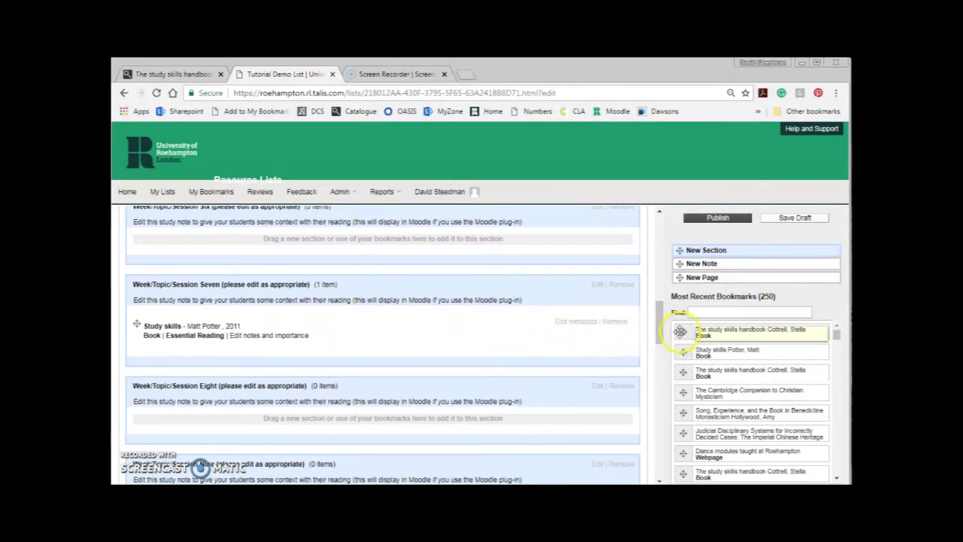
pyautogui.moveTo(683, 332); pyautogui.dragTo(307, 395)
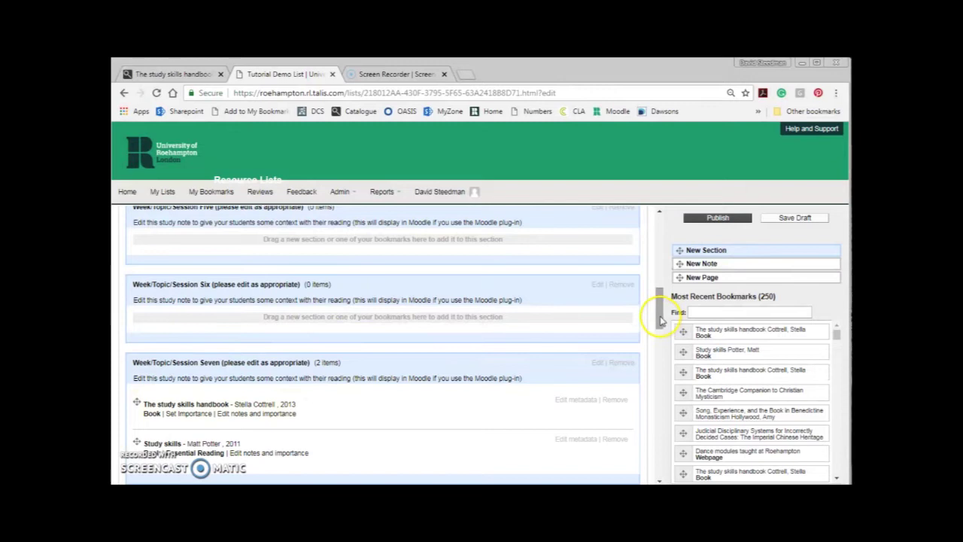
# Set the importance of The study skills handbook in Session Seven to Essential Reading.
pyautogui.moveTo(660, 311); pyautogui.dragTo(659, 323)
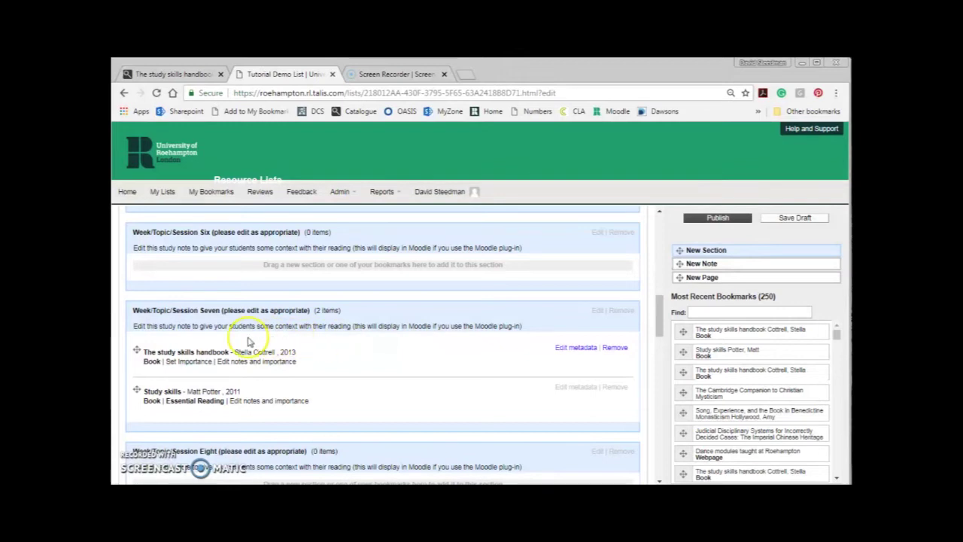
pyautogui.click(188, 362)
pyautogui.click(216, 362)
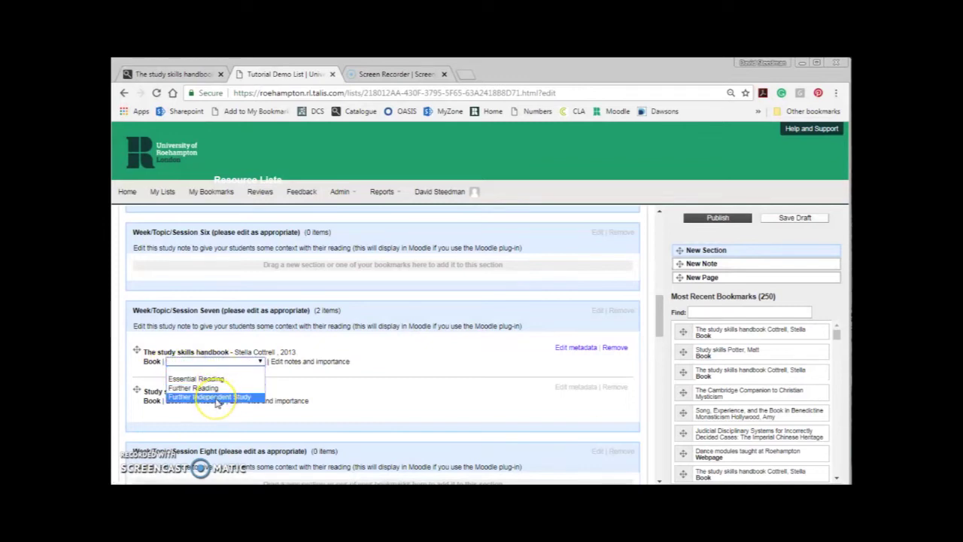
pyautogui.click(219, 378)
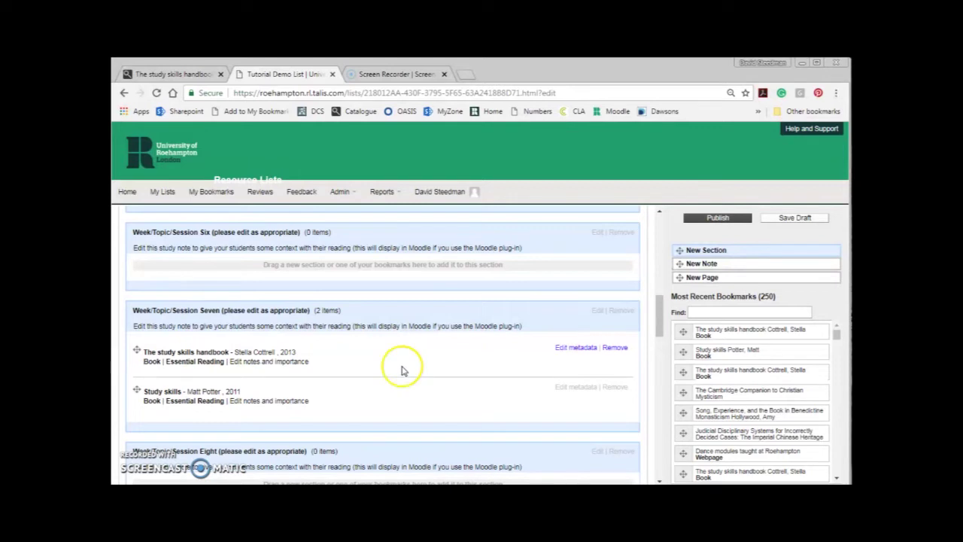
# Review the notes and importance options for The study skills handbook, choose Essential Reading as the importance and save the item.
pyautogui.click(248, 362)
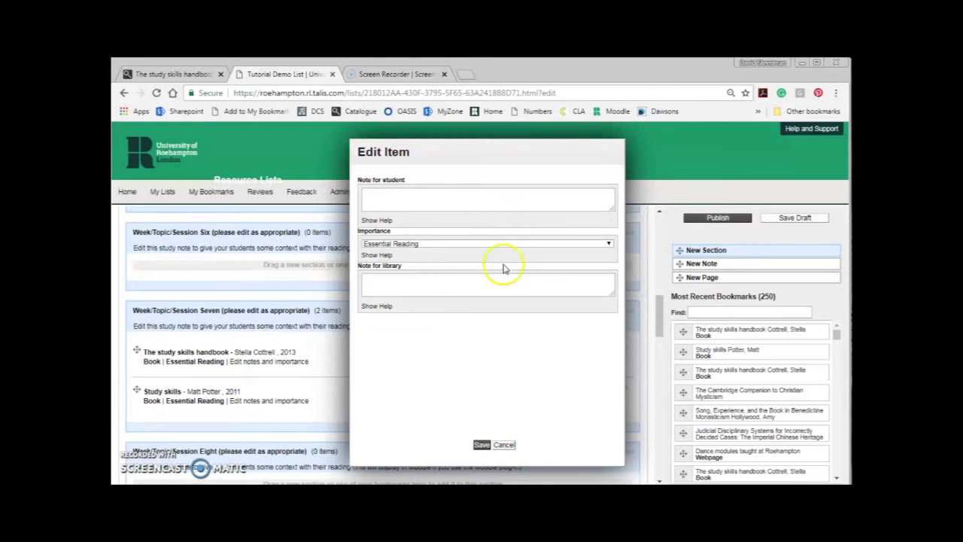
pyautogui.click(509, 447)
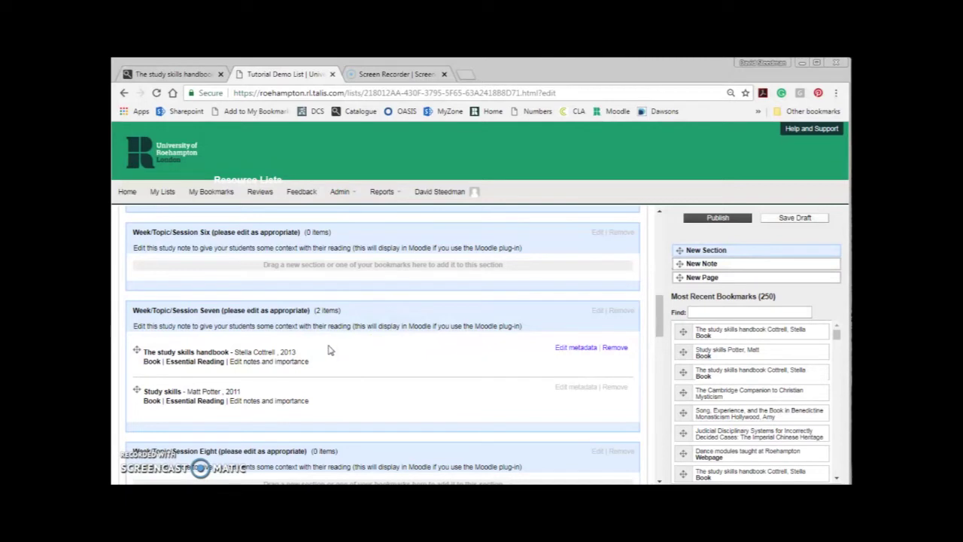
pyautogui.click(252, 362)
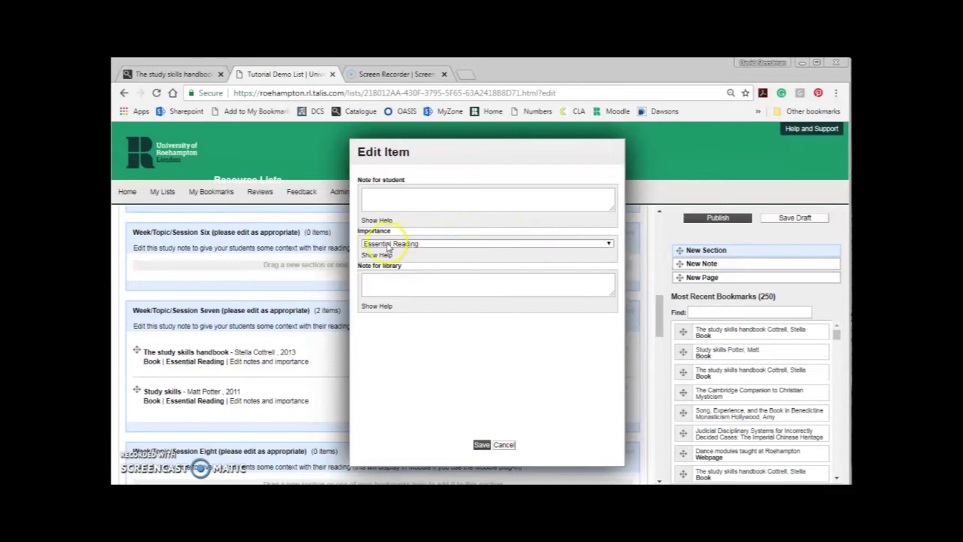
pyautogui.click(467, 245)
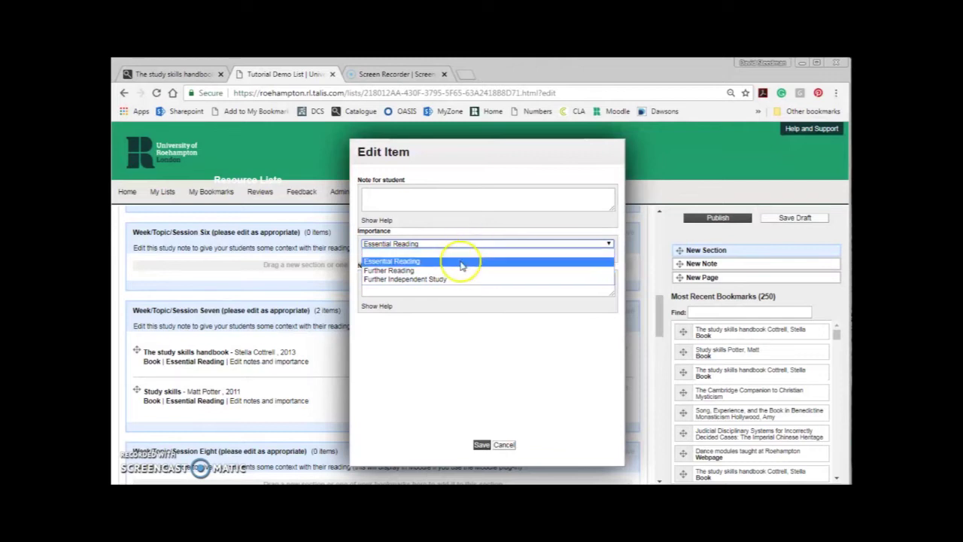
pyautogui.click(461, 261)
pyautogui.click(481, 445)
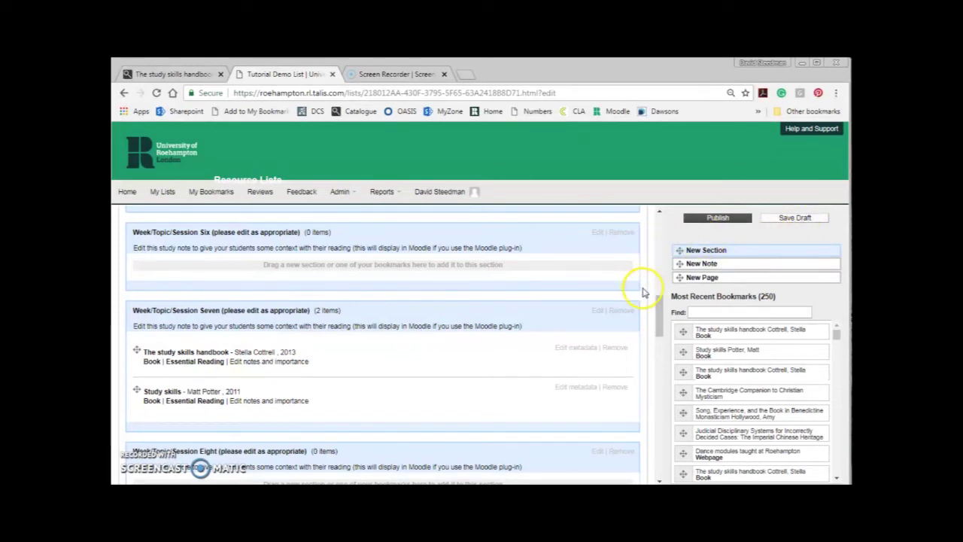
# Publish the edited Tutorial Demo List and return to its public list page.
pyautogui.click(711, 220)
pyautogui.click(459, 284)
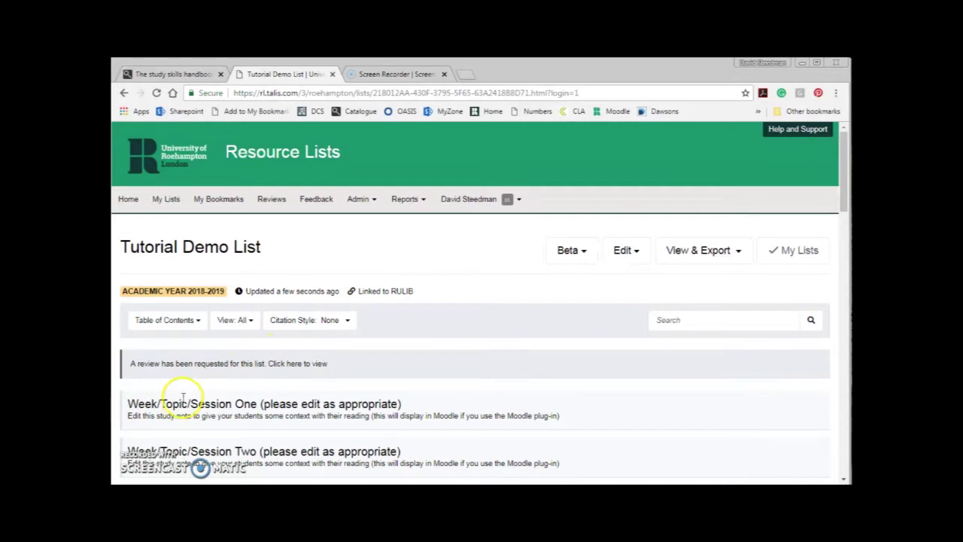
pyautogui.click(353, 287)
pyautogui.click(280, 76)
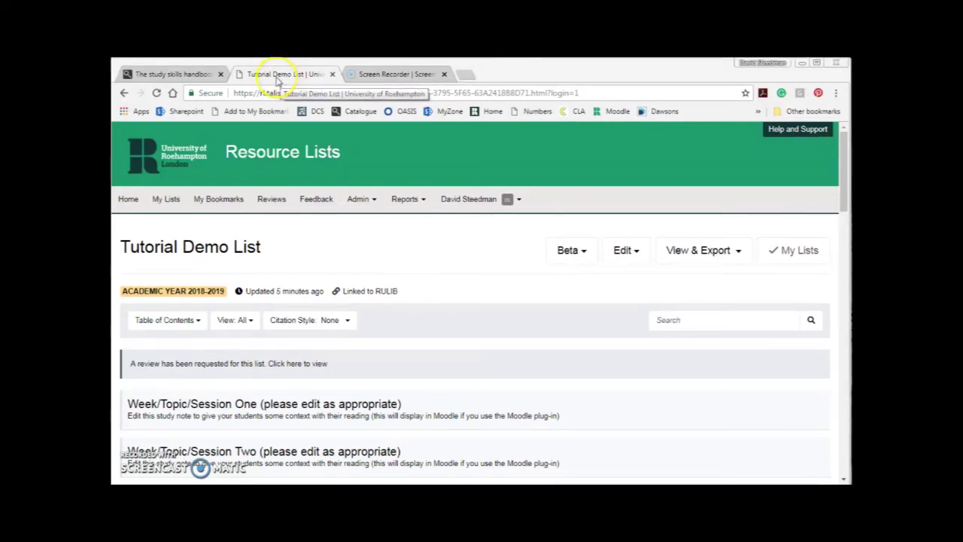
# Bookmark The study skills handbook from its catalogue record using Create & Add to List, with Tutorial Demo List (Academic year 2018-2019) as the target.
pyautogui.click(170, 74)
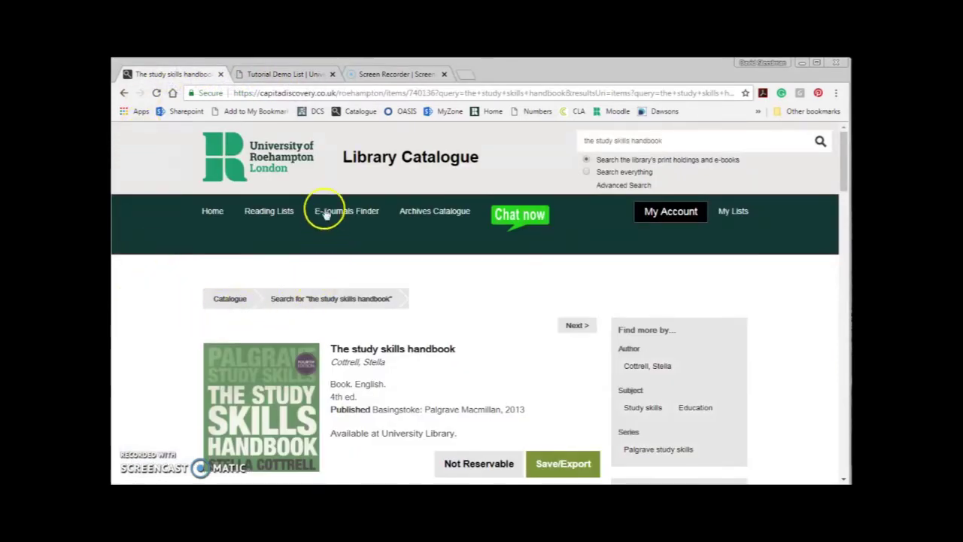
pyautogui.click(248, 111)
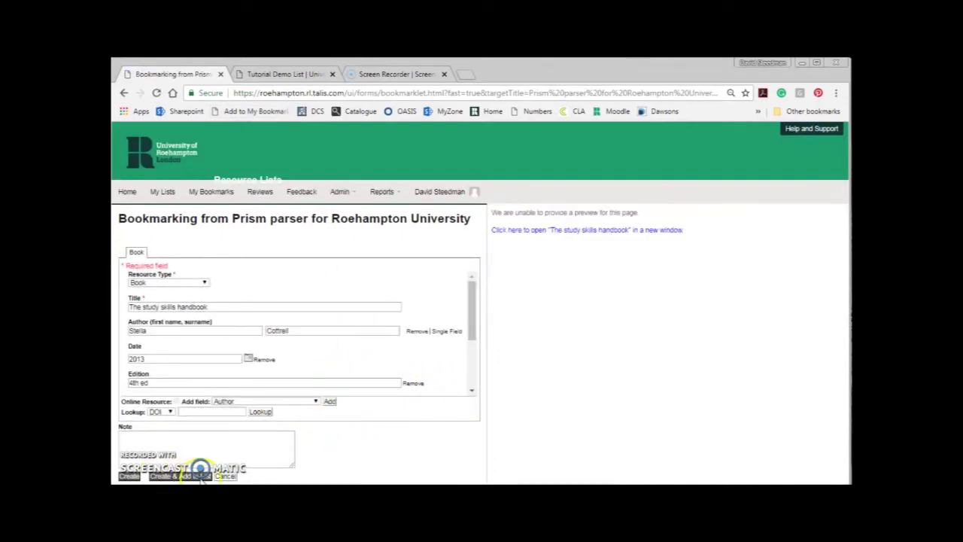
pyautogui.click(178, 477)
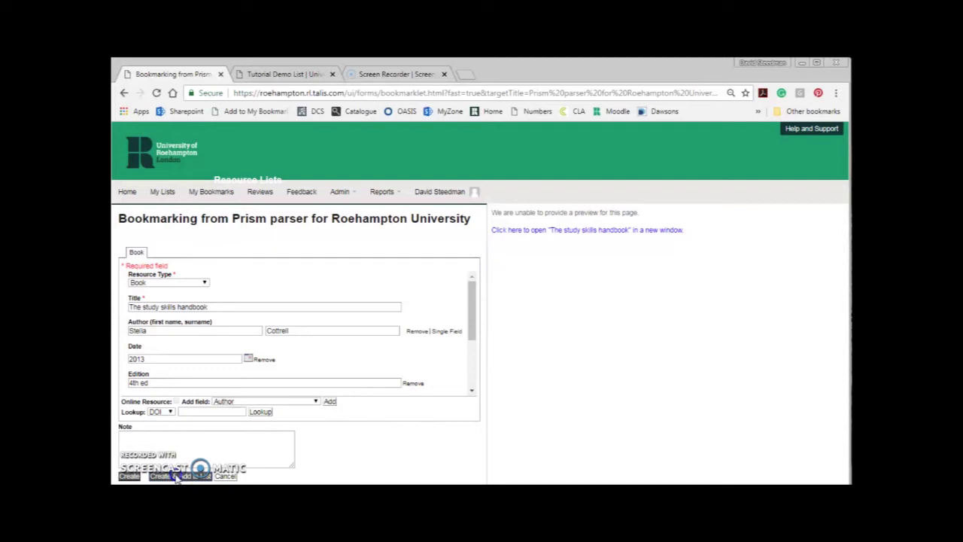
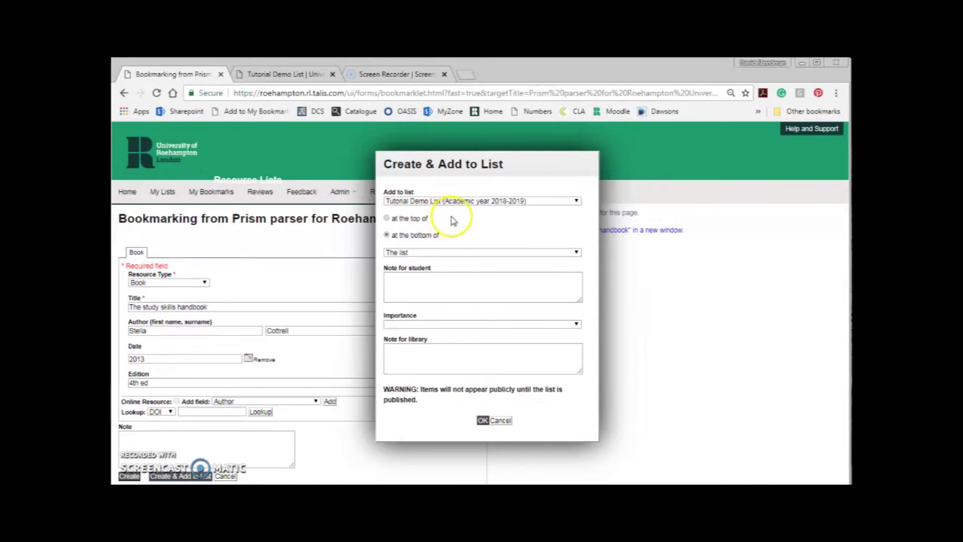
pyautogui.click(421, 201)
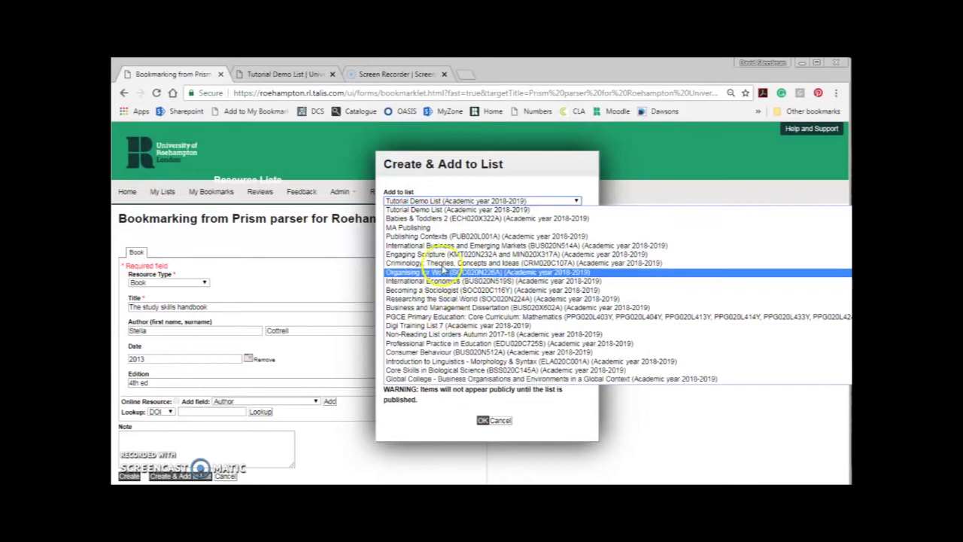
pyautogui.click(421, 209)
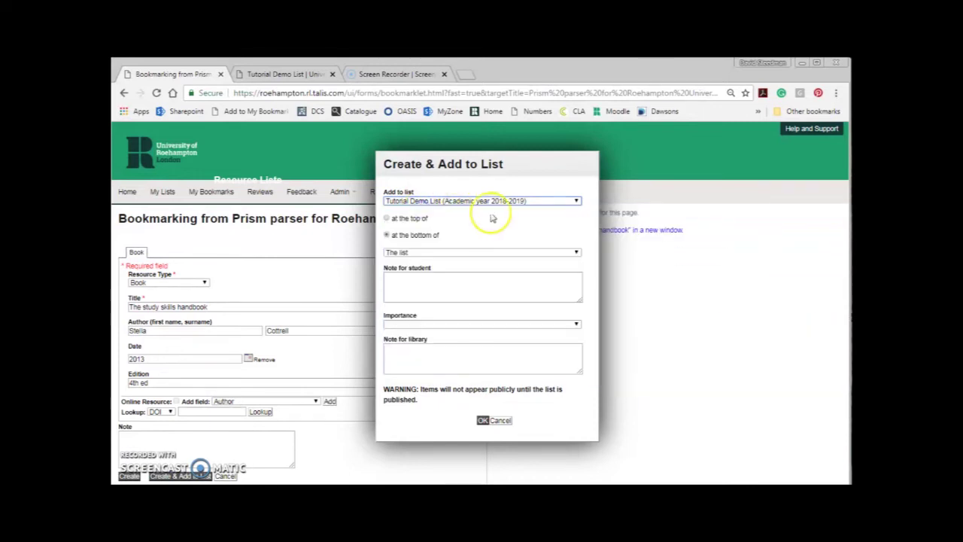
pyautogui.click(481, 201)
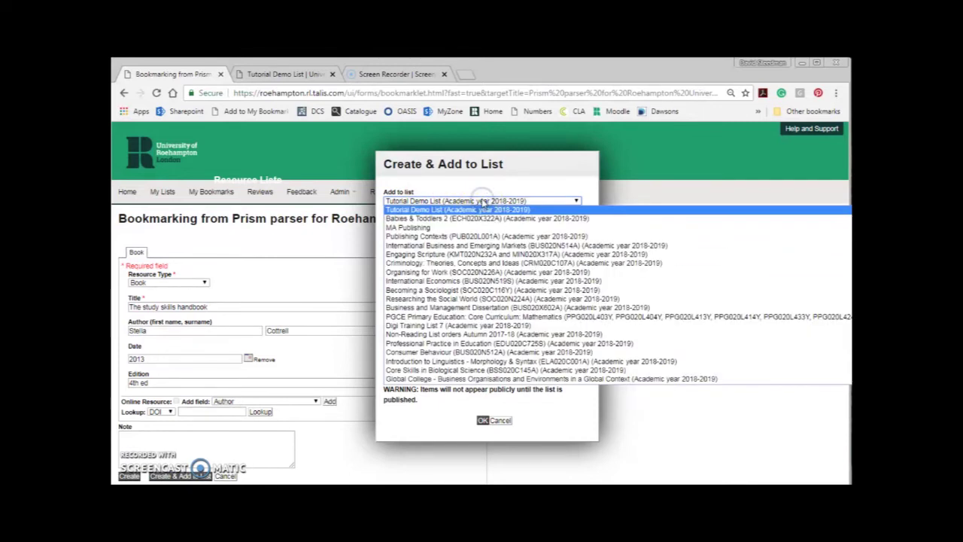
pyautogui.click(482, 200)
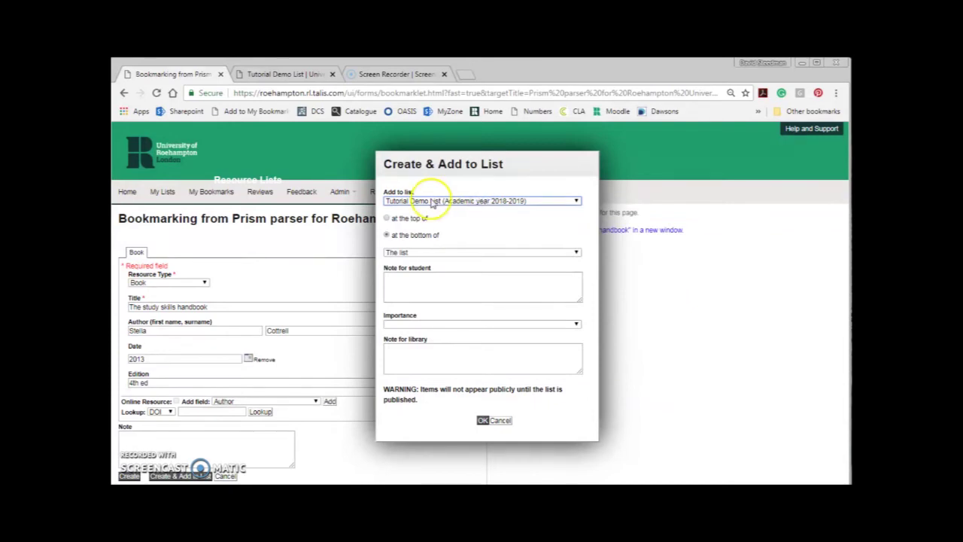
# Place the new item at the top of Week/Topic/Session Seven.
pyautogui.click(419, 256)
pyautogui.click(428, 252)
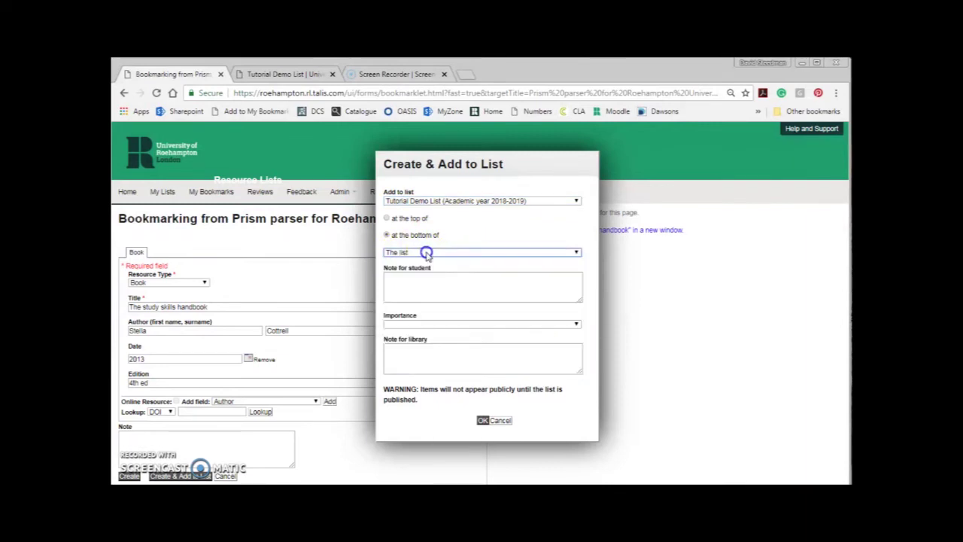
pyautogui.click(388, 218)
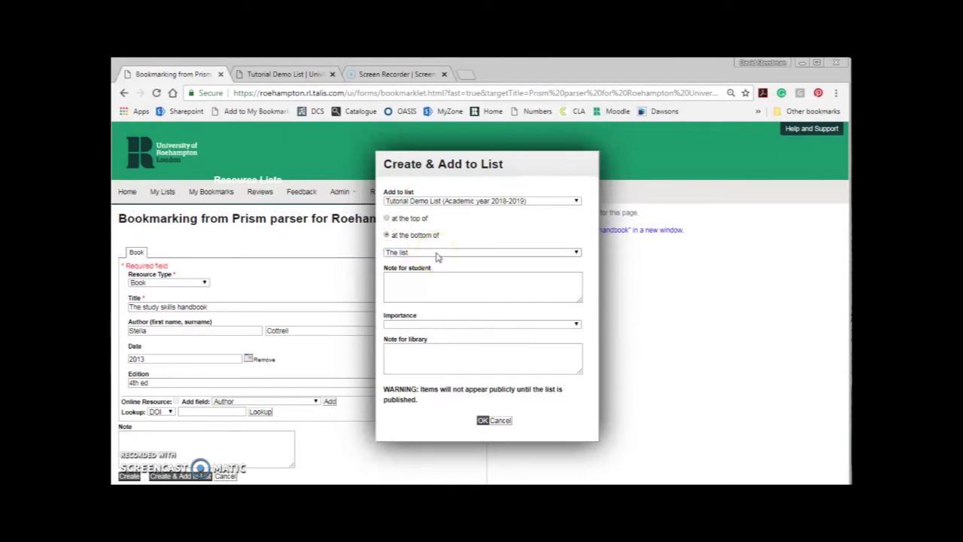
pyautogui.click(473, 253)
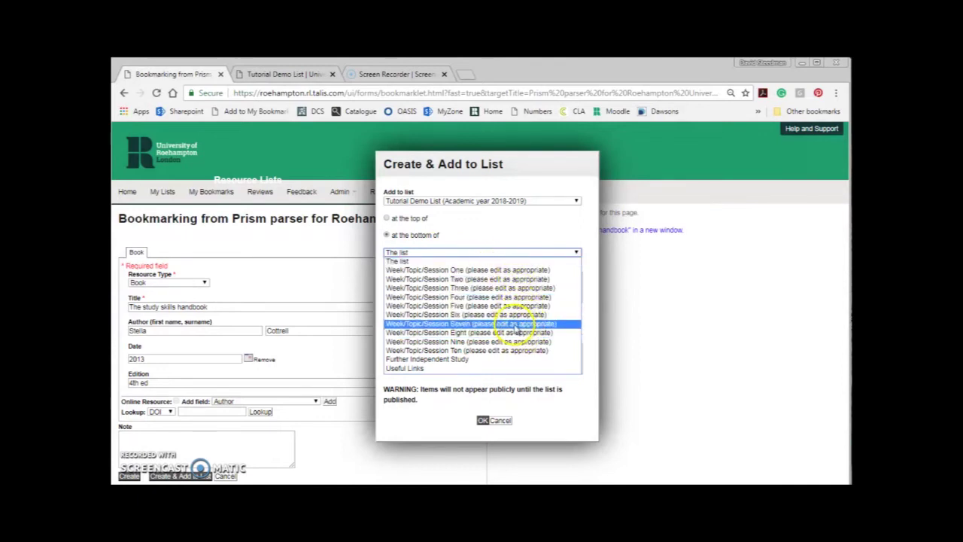
pyautogui.click(446, 323)
pyautogui.click(386, 217)
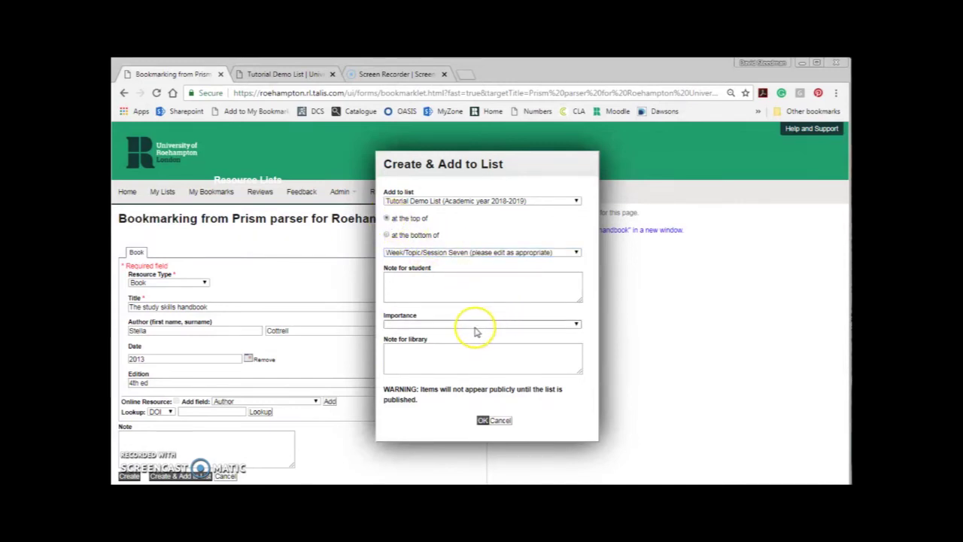
# Set the new item's importance to Essential Reading, leave the student and library notes blank, and confirm adding it to the list.
pyautogui.click(427, 325)
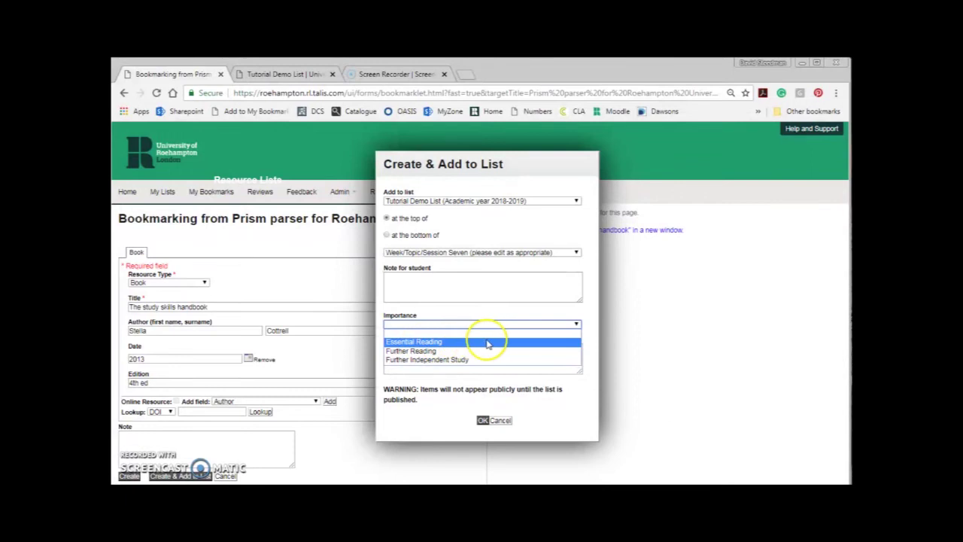
pyautogui.click(450, 343)
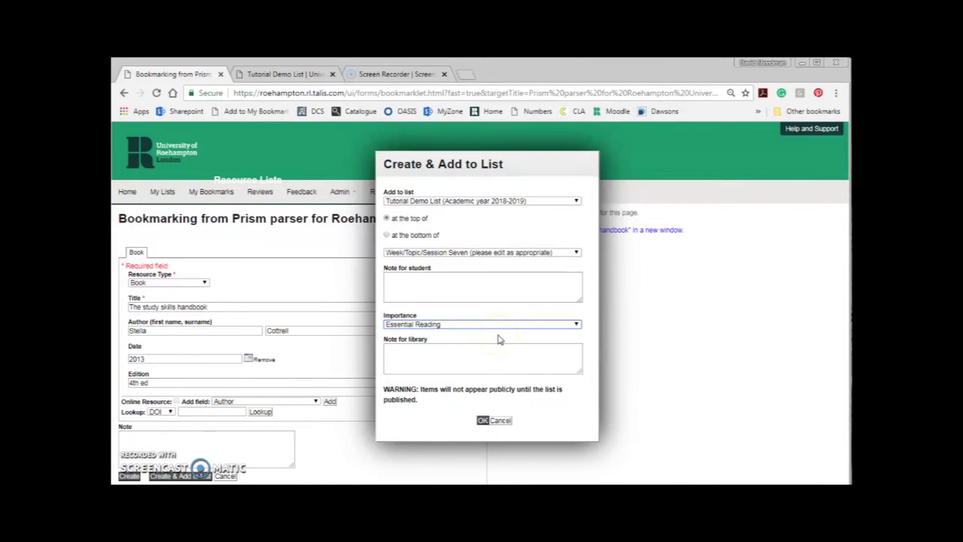
pyautogui.click(468, 286)
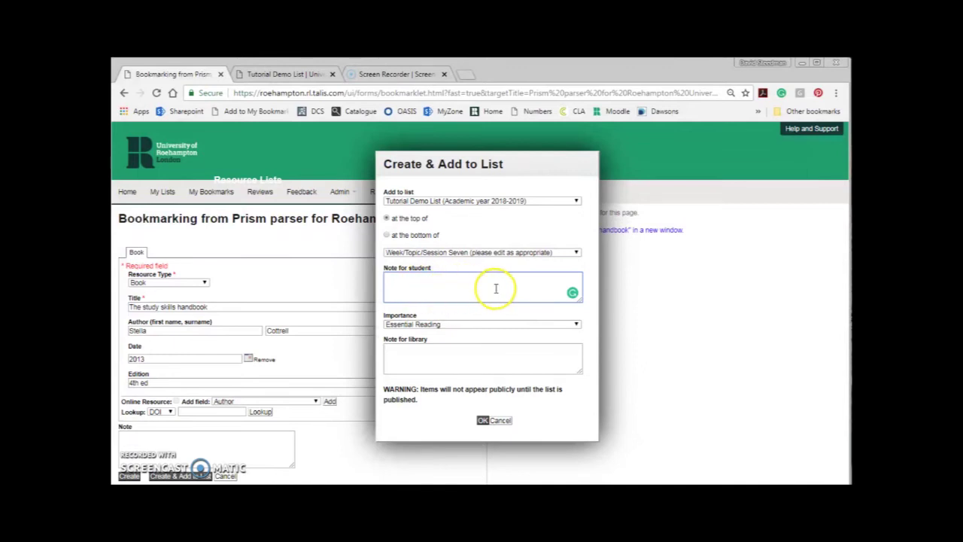
pyautogui.click(464, 347)
pyautogui.click(476, 336)
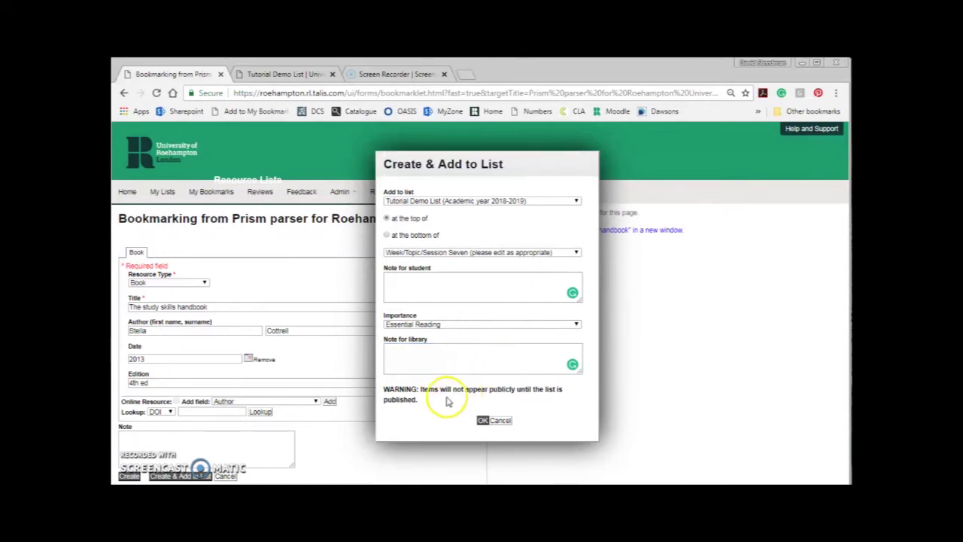
pyautogui.click(482, 421)
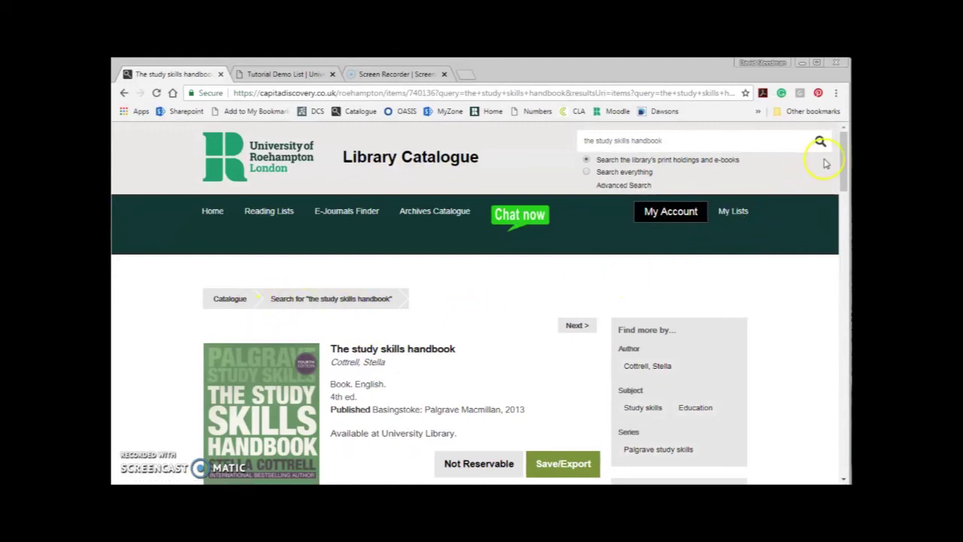
# Search the Library Catalogue for "critical thinking skills, cottrell".
pyautogui.scroll(-1, 844, 170)
pyautogui.scroll(1, 845, 164)
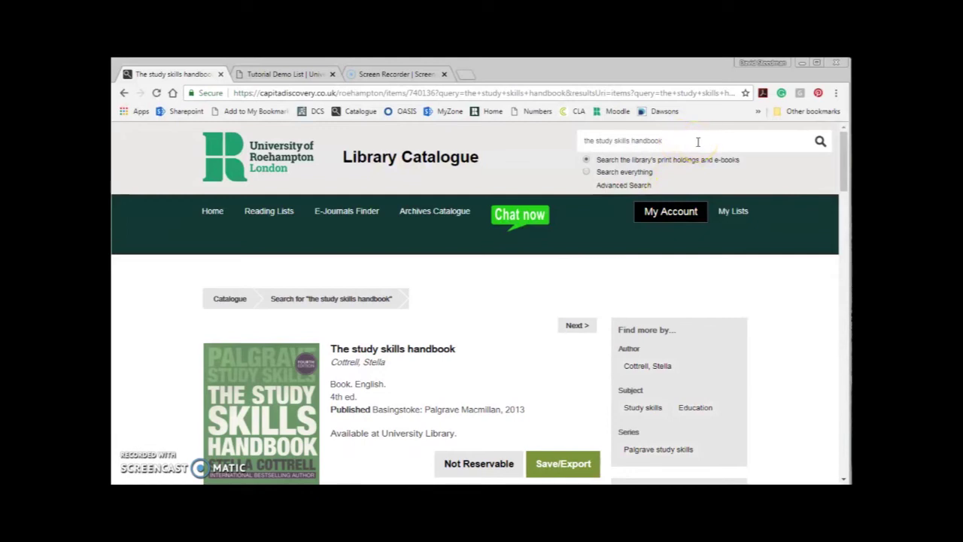
pyautogui.moveTo(680, 139); pyautogui.dragTo(537, 139)
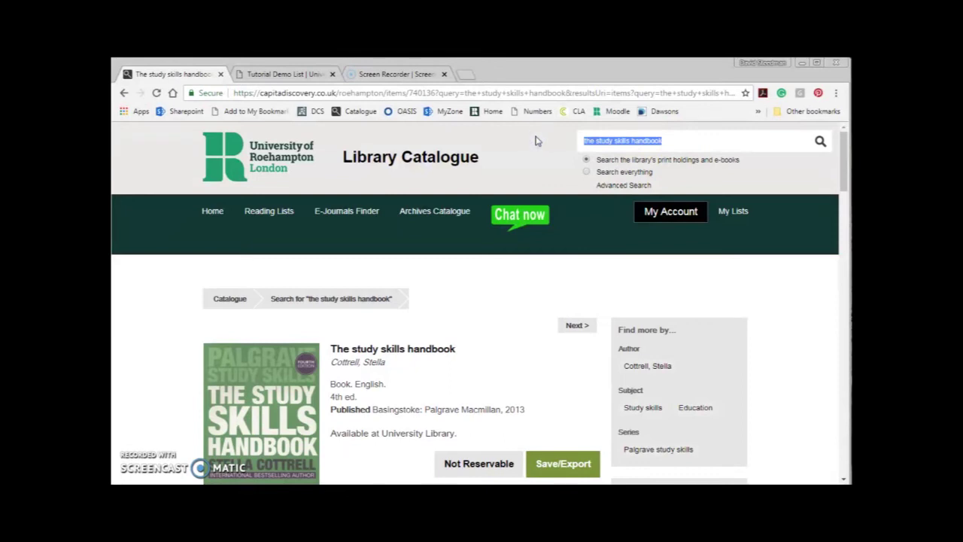
pyautogui.write('critical thinking skills, cottrel')
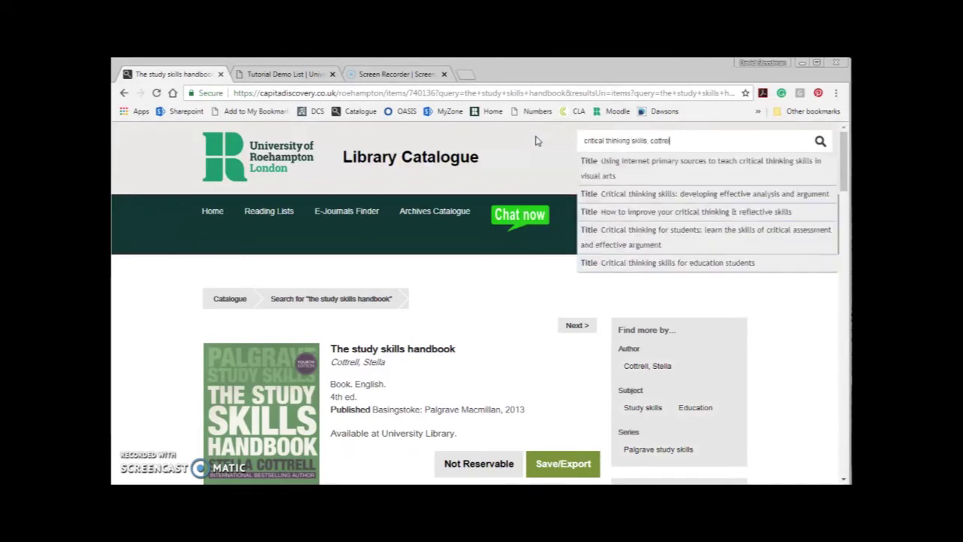
pyautogui.write('l')
pyautogui.press('Return')
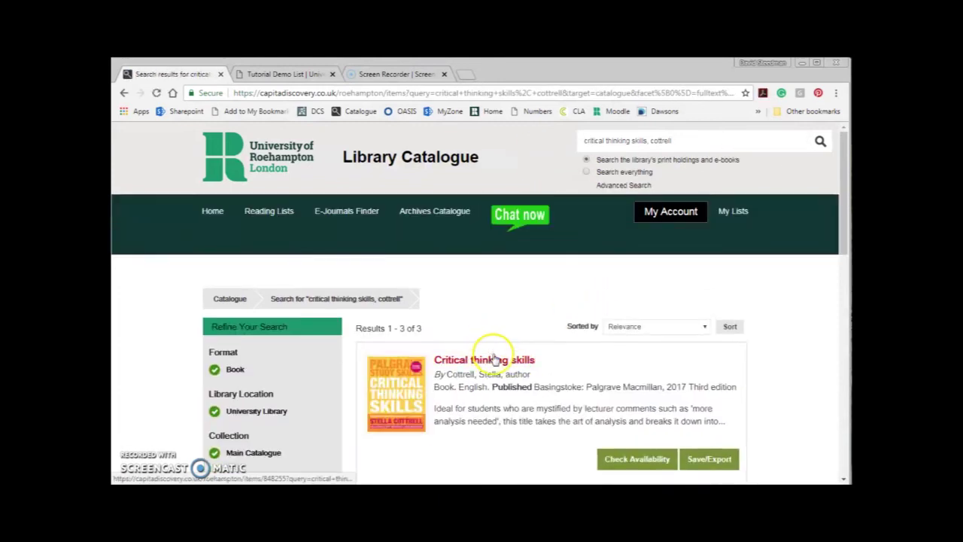
# Open the 2017 third edition of Critical thinking skills from the catalogue results and bookmark it using Create & Add to List.
pyautogui.scroll(-3, 554, 369)
pyautogui.scroll(2, 548, 350)
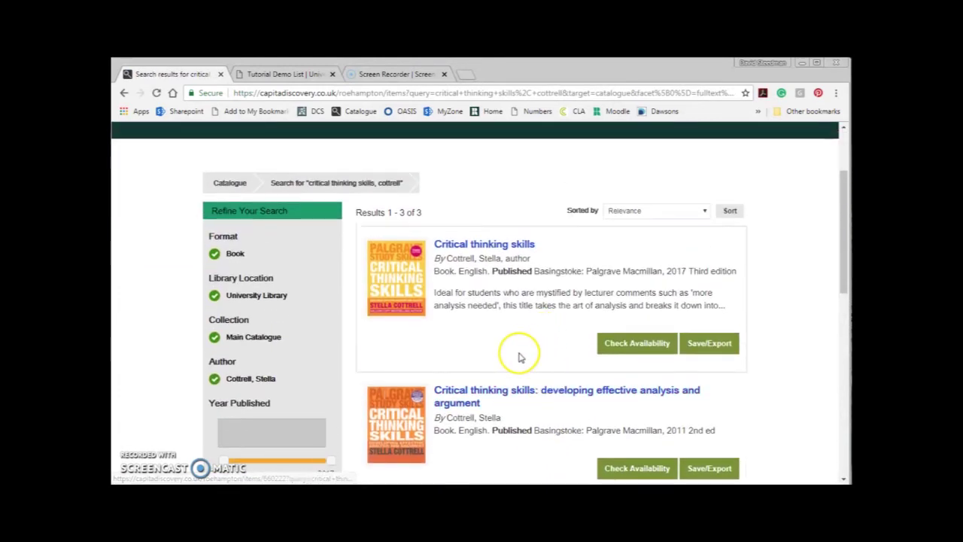
pyautogui.click(498, 242)
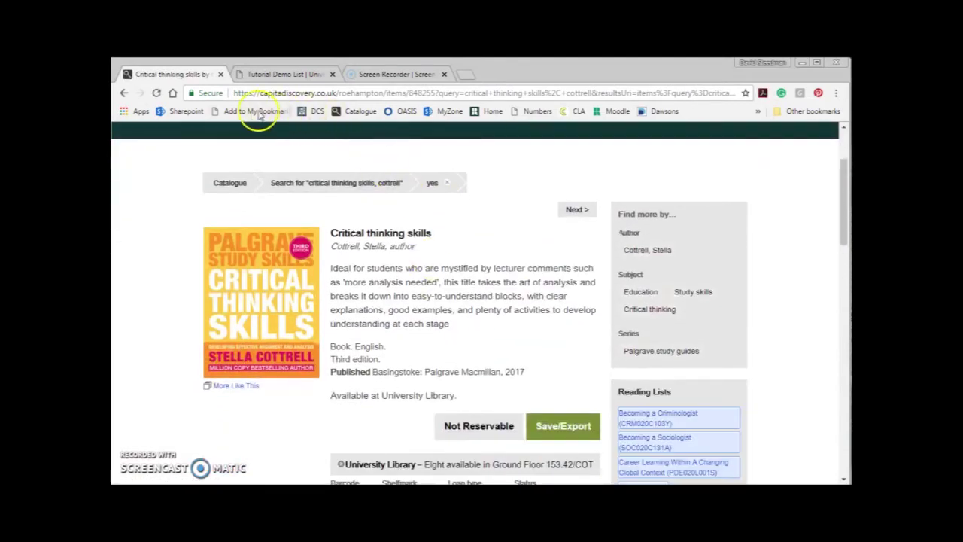
pyautogui.click(252, 111)
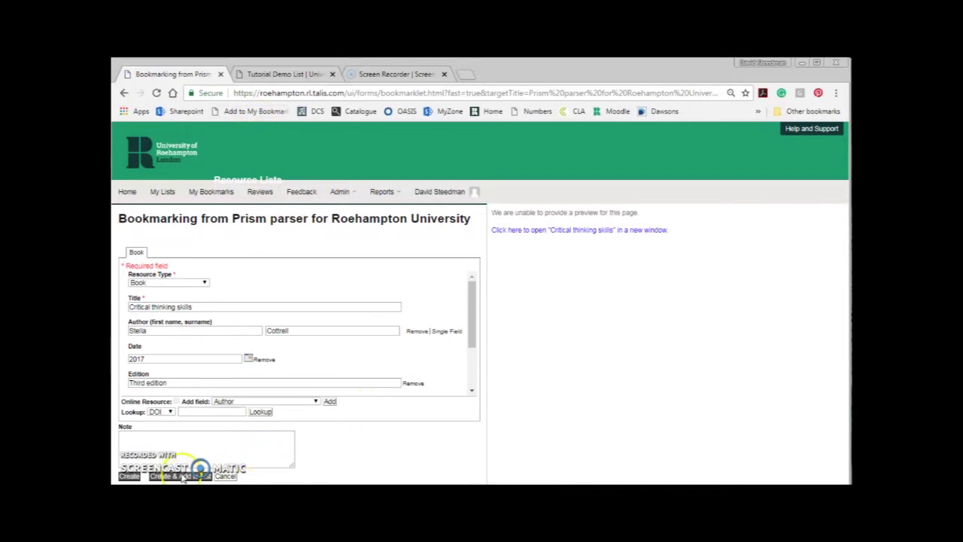
pyautogui.click(181, 476)
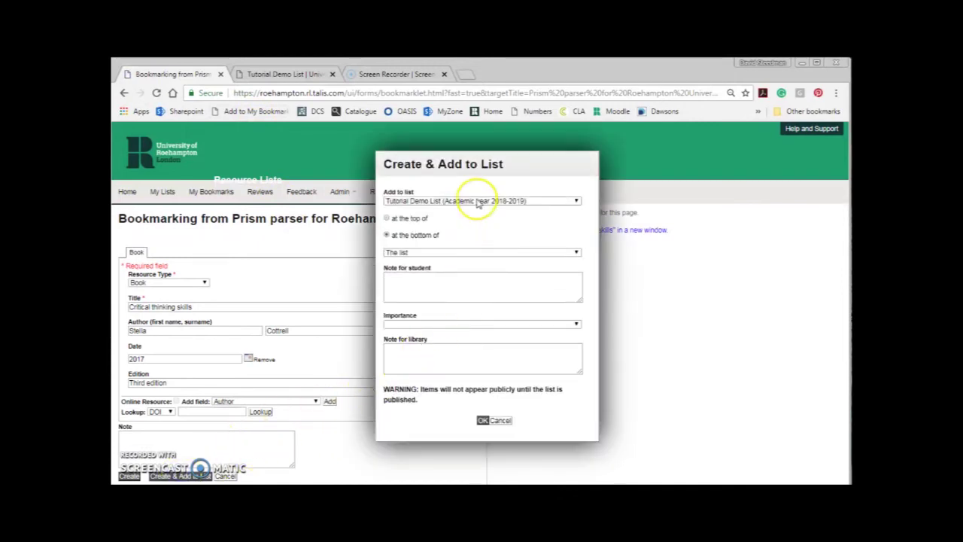
# Place the new item at the bottom of Week/Topic/Session Seven and set its importance to Further Reading.
pyautogui.click(425, 252)
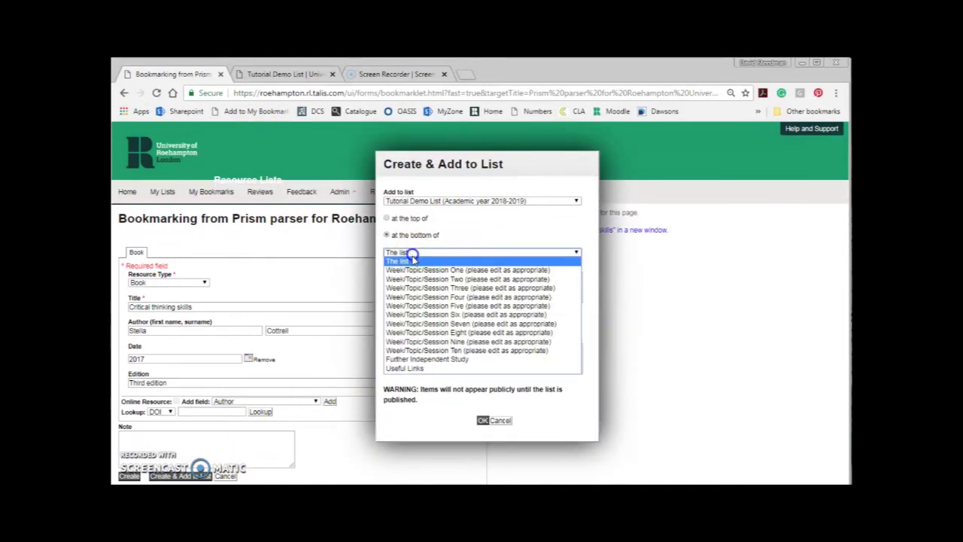
pyautogui.click(442, 324)
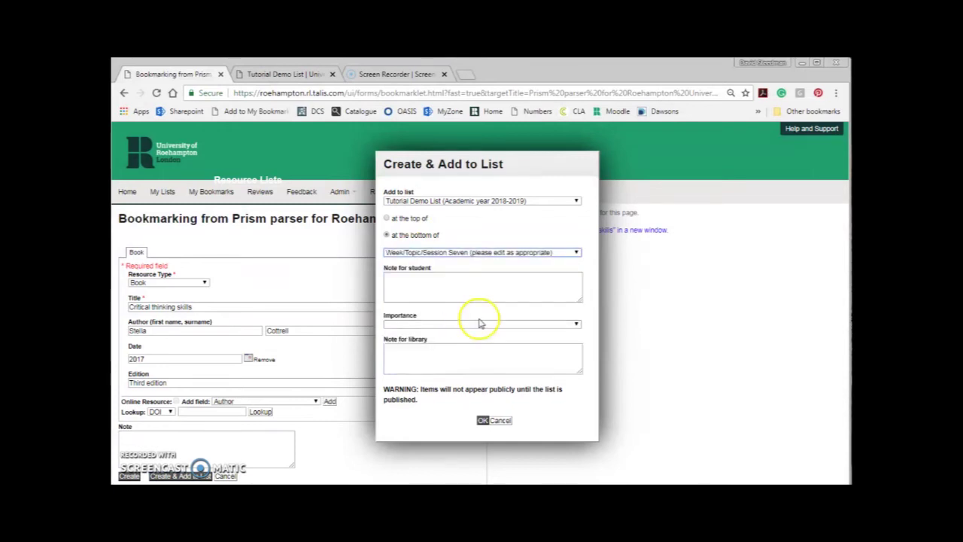
pyautogui.click(473, 323)
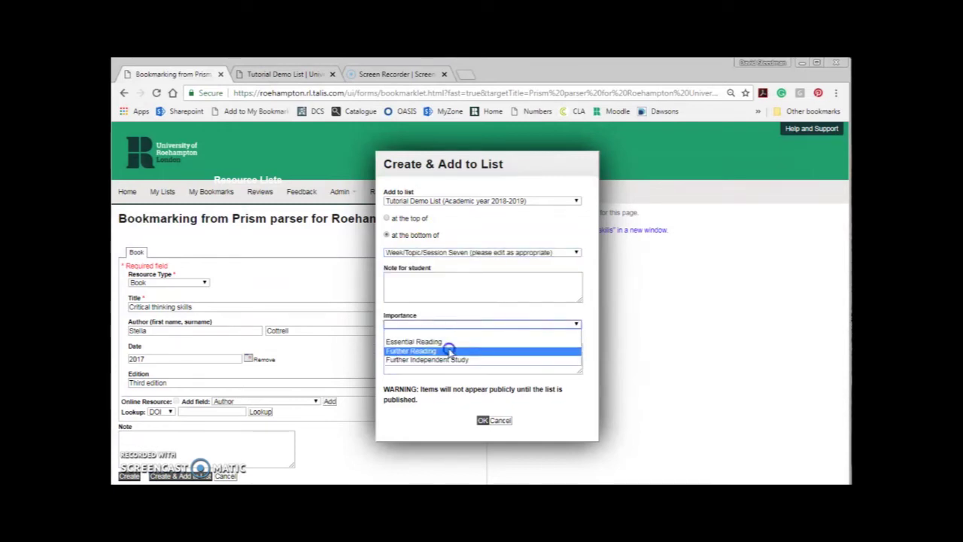
pyautogui.click(449, 351)
# Enter the student note "This book is a great text for considering critical thinking" and confirm adding the item to the list.
pyautogui.click(450, 279)
pyautogui.write('This ')
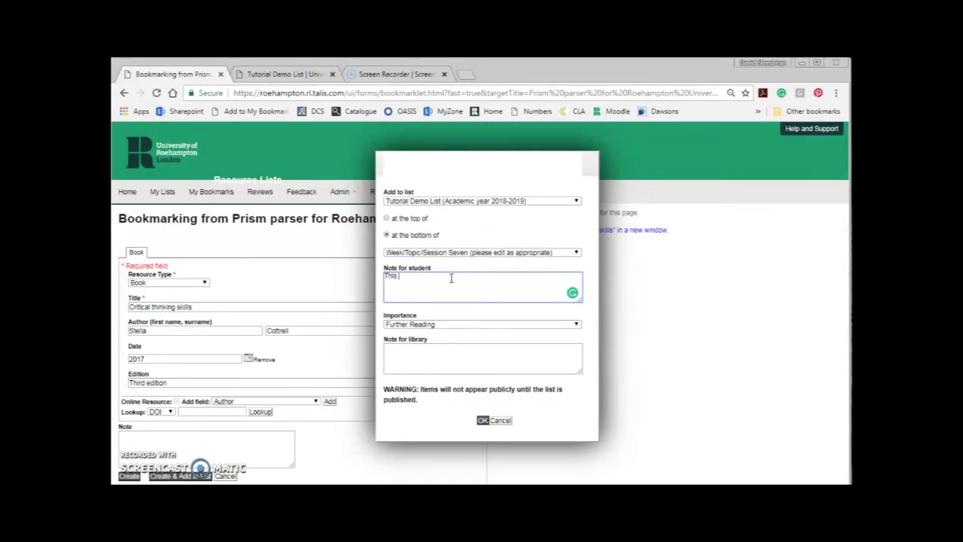
pyautogui.write('boo')
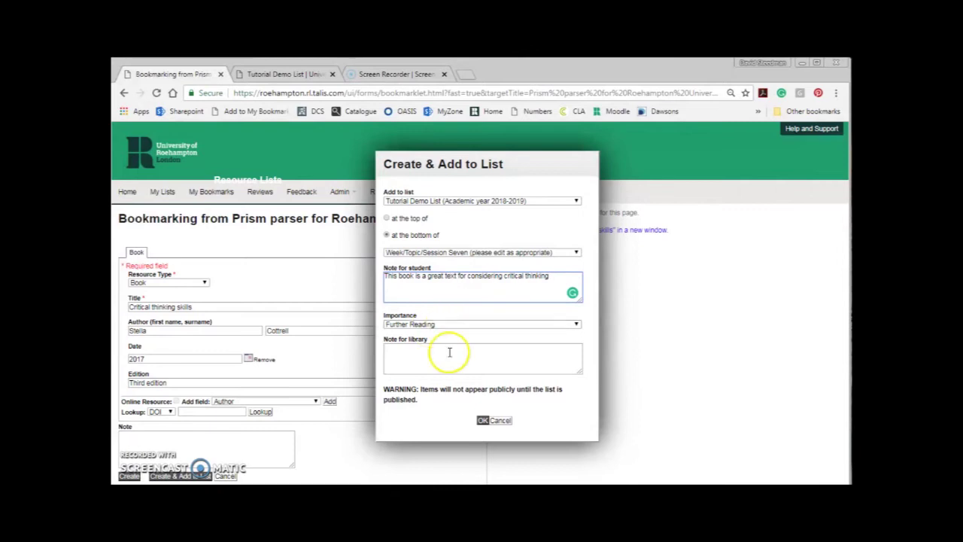
pyautogui.click(483, 420)
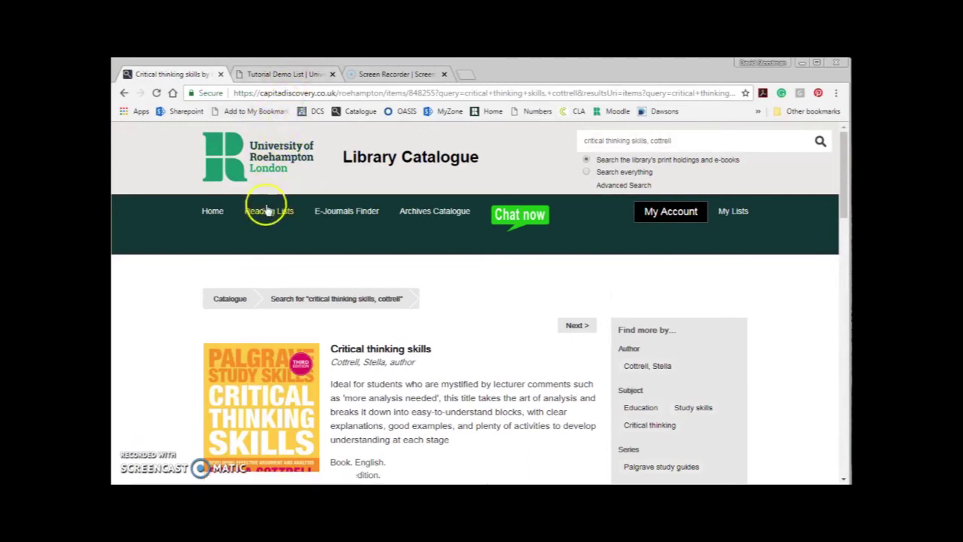
# Close the outdated list page, find Tutorial Demo List again by searching Reading Lists for "tutorial", and open it in the classic list editor.
pyautogui.click(331, 74)
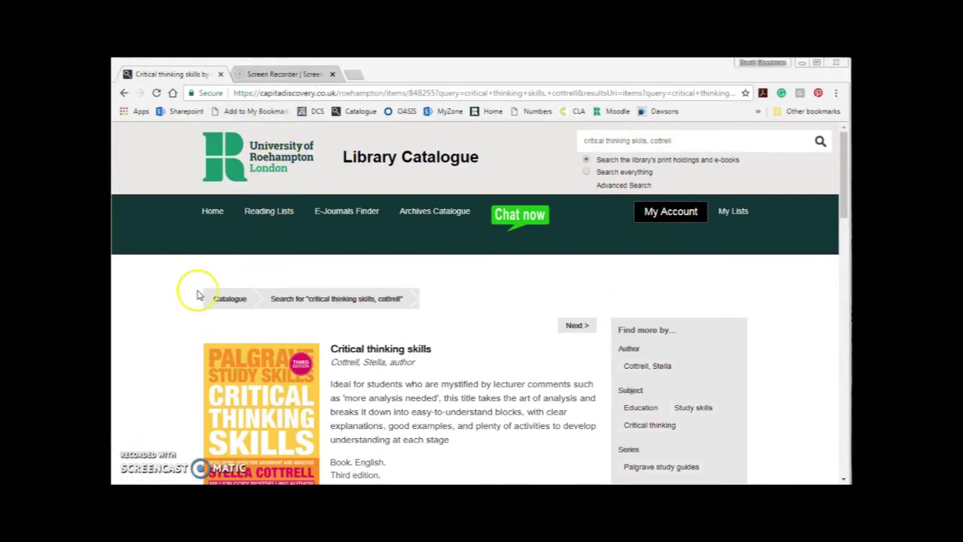
pyautogui.click(263, 212)
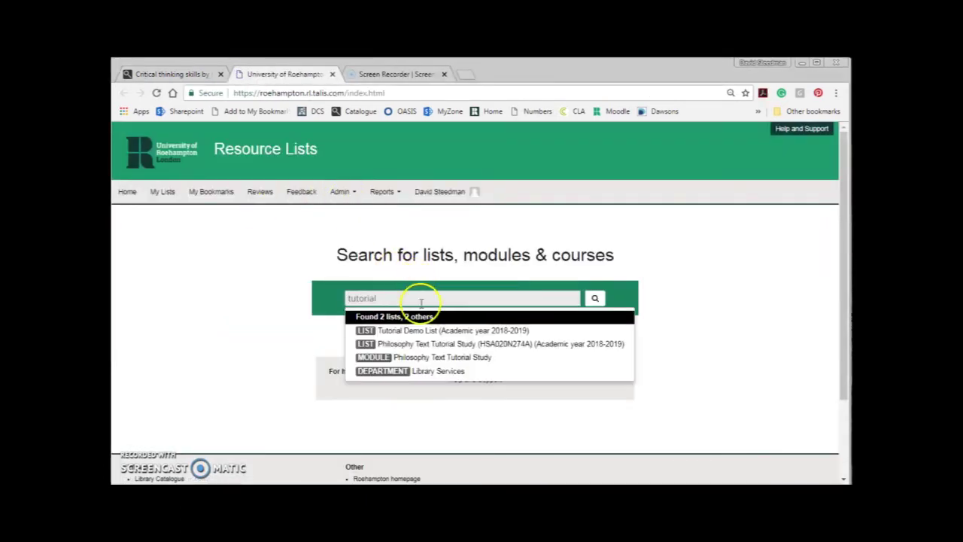
pyautogui.click(410, 329)
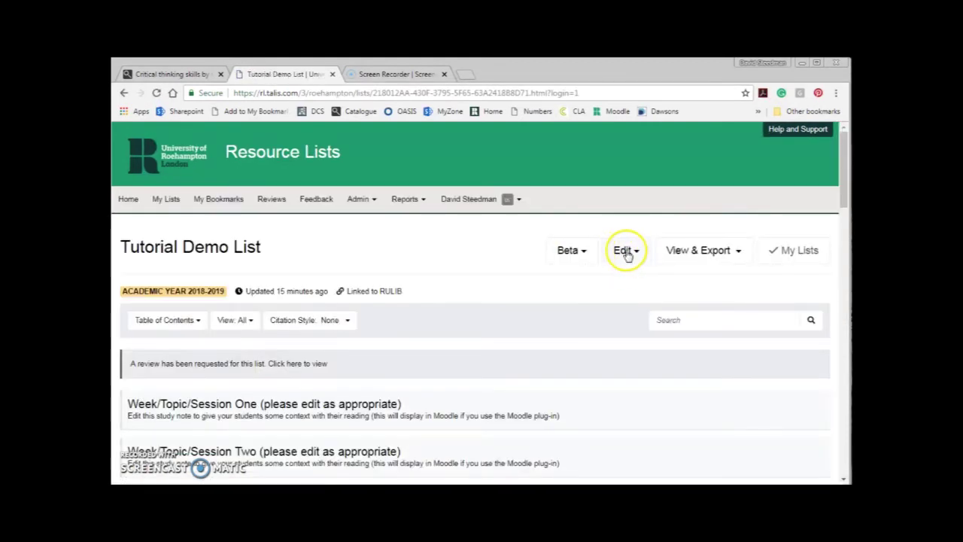
pyautogui.click(628, 251)
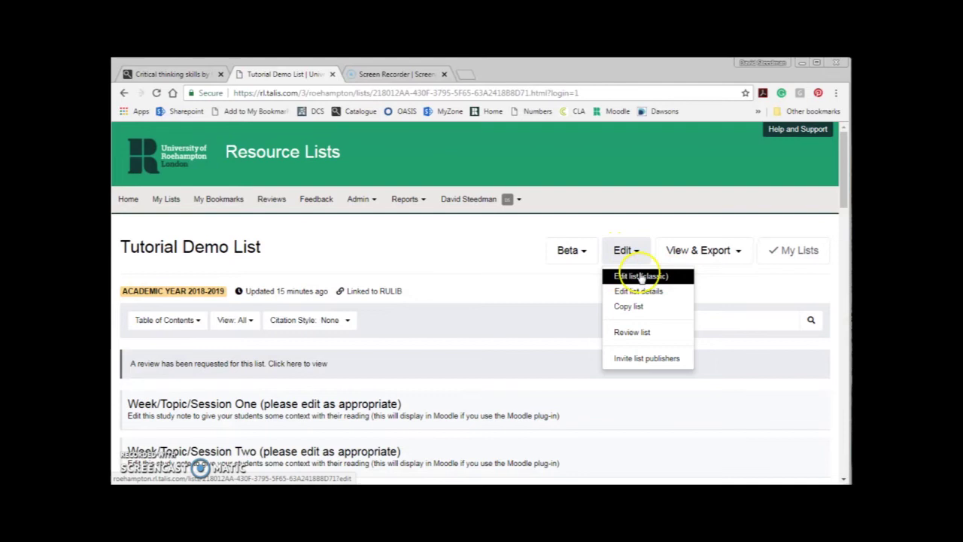
pyautogui.click(655, 277)
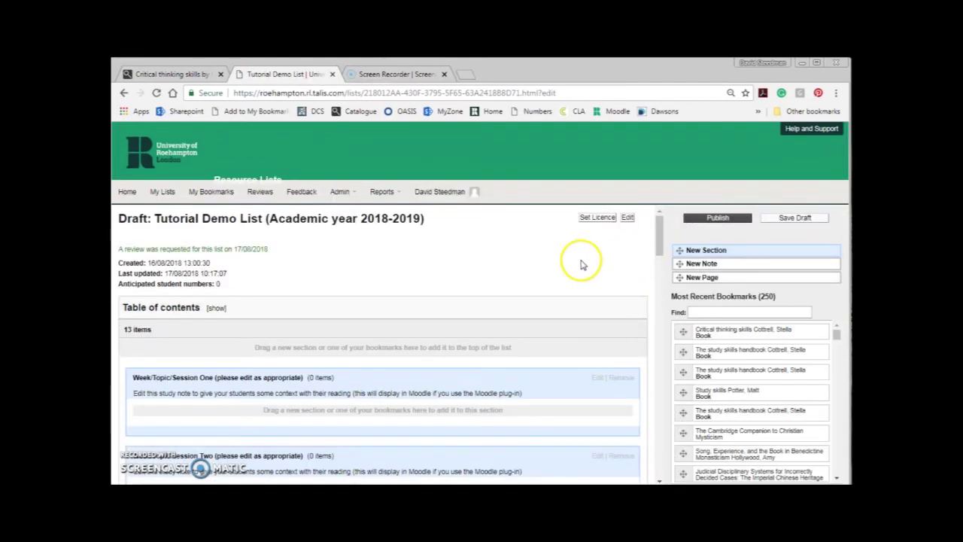
# Check the items under Week/Topic/Session Seven and publish the draft list, confirming despite the library review in progress.
pyautogui.moveTo(658, 238); pyautogui.dragTo(661, 329)
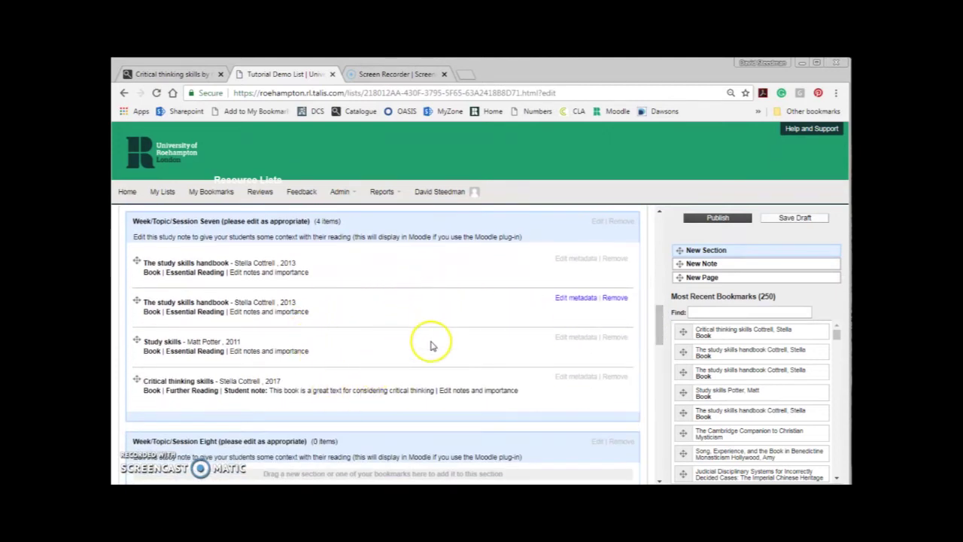
pyautogui.click(707, 218)
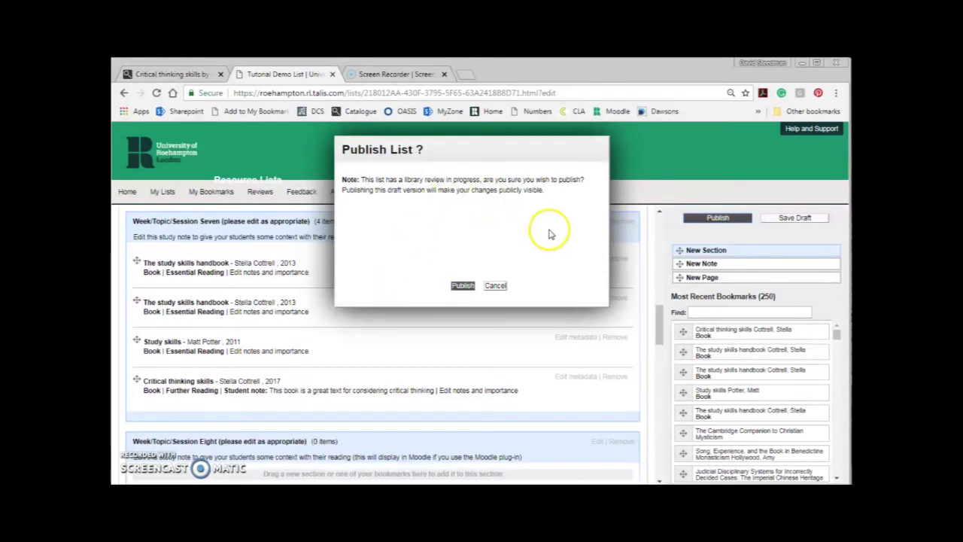
pyautogui.click(461, 287)
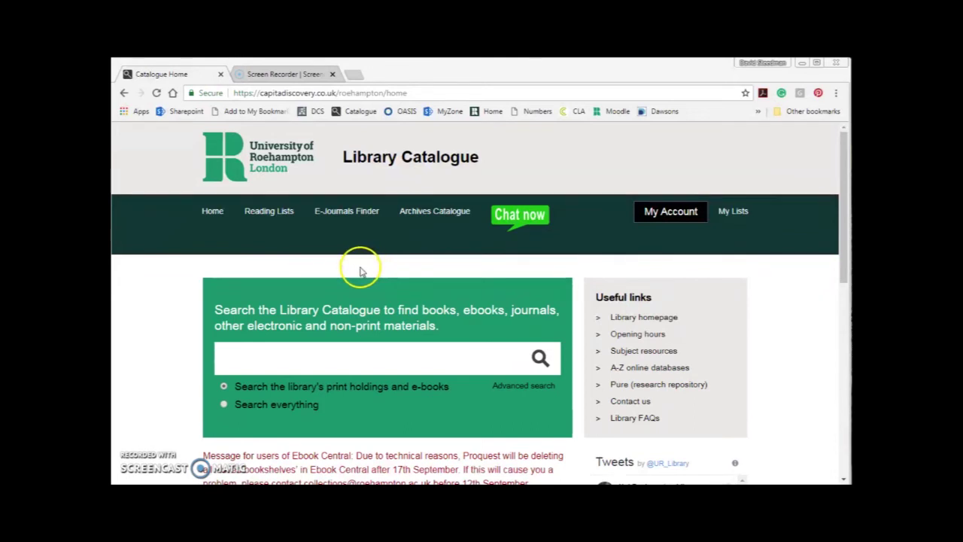
# Search the E-Journals Finder for "British Journal of Educational Studies".
pyautogui.click(343, 215)
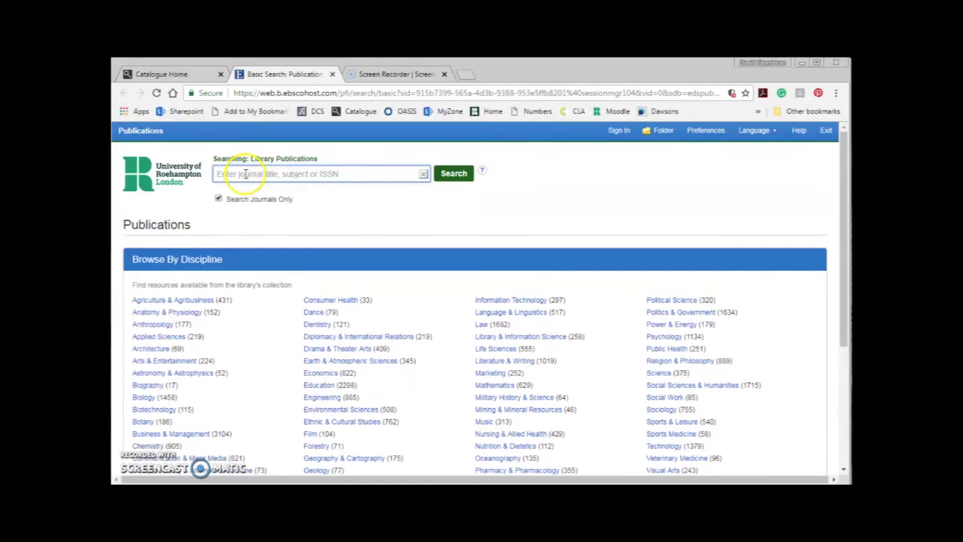
pyautogui.write('British Journal of Educational Studies')
pyautogui.press('Return')
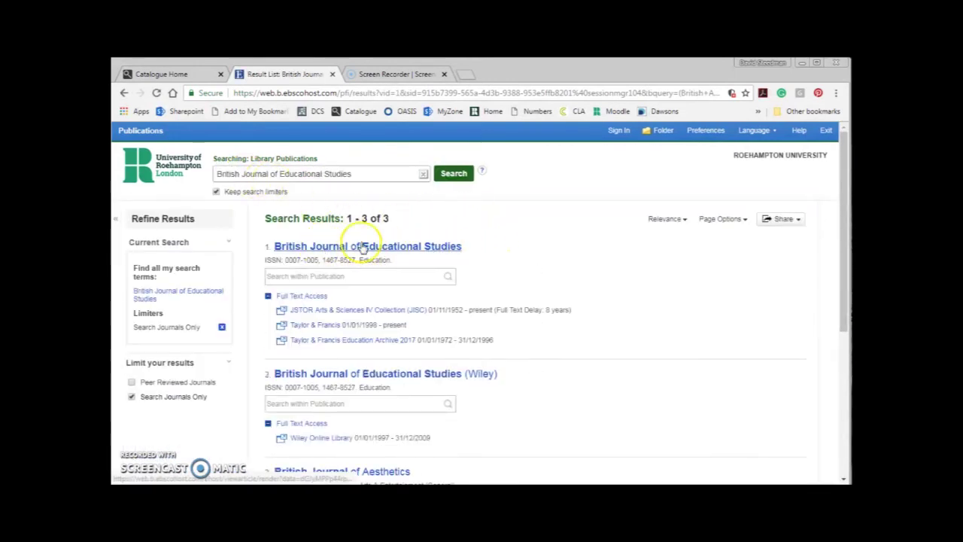
# Open the first British Journal of Educational Studies record, expand its full text access, and bookmark the journal without adding it to a list.
pyautogui.click(335, 246)
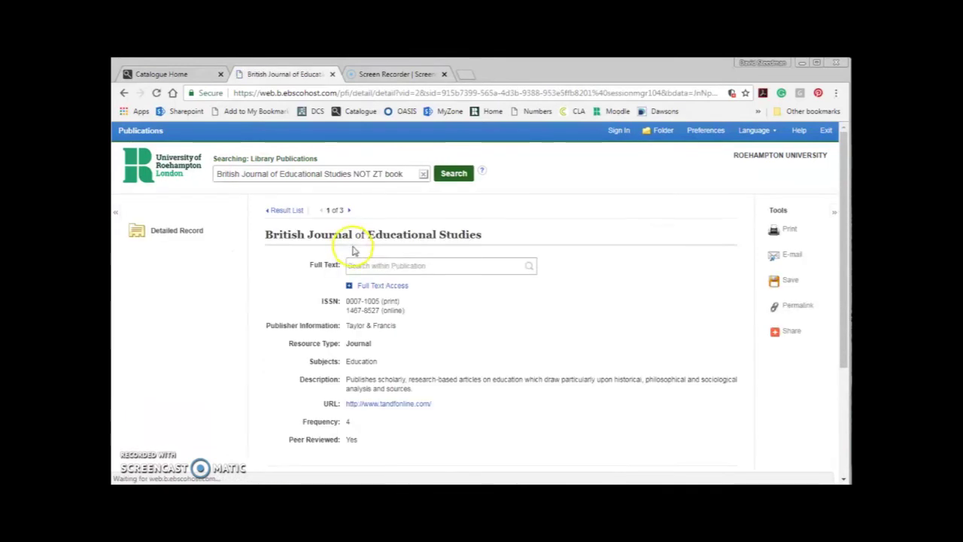
pyautogui.click(382, 286)
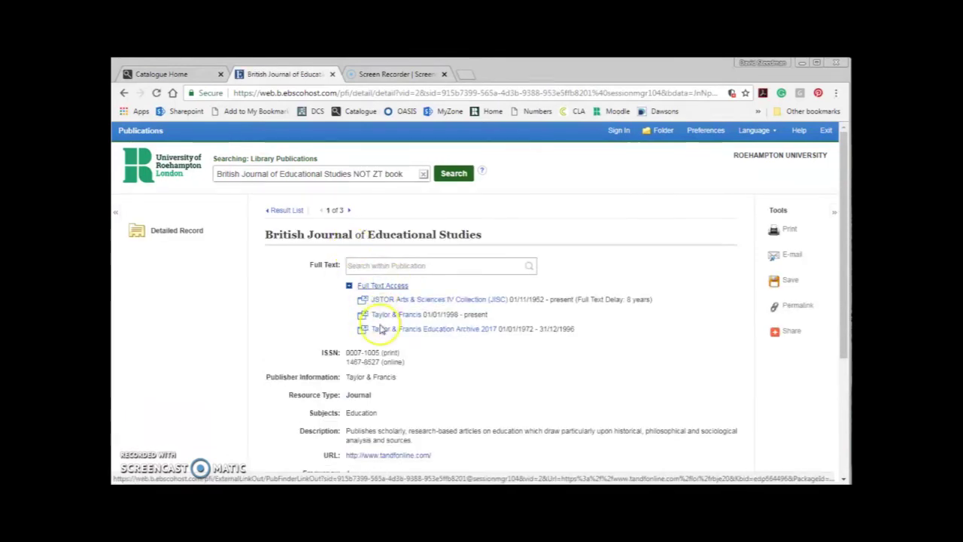
pyautogui.click(252, 113)
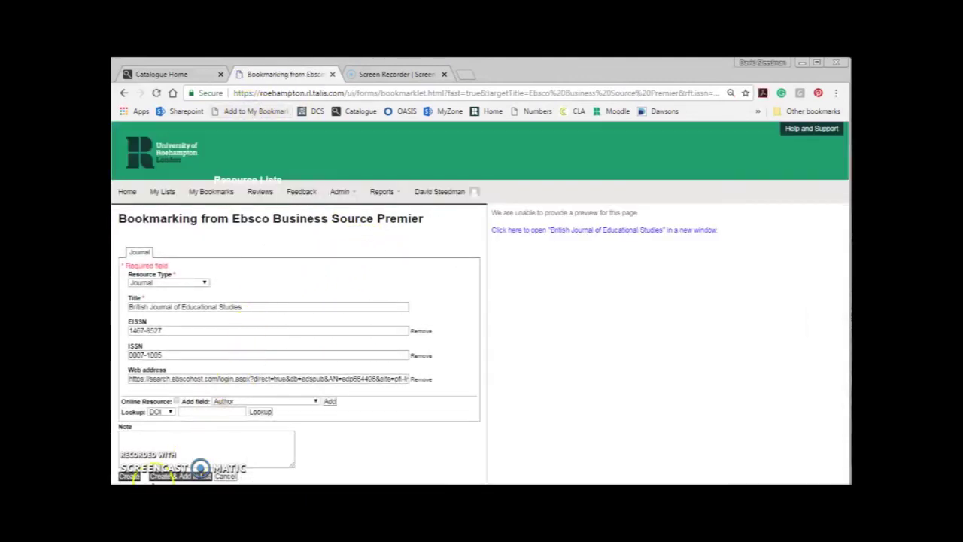
pyautogui.click(130, 477)
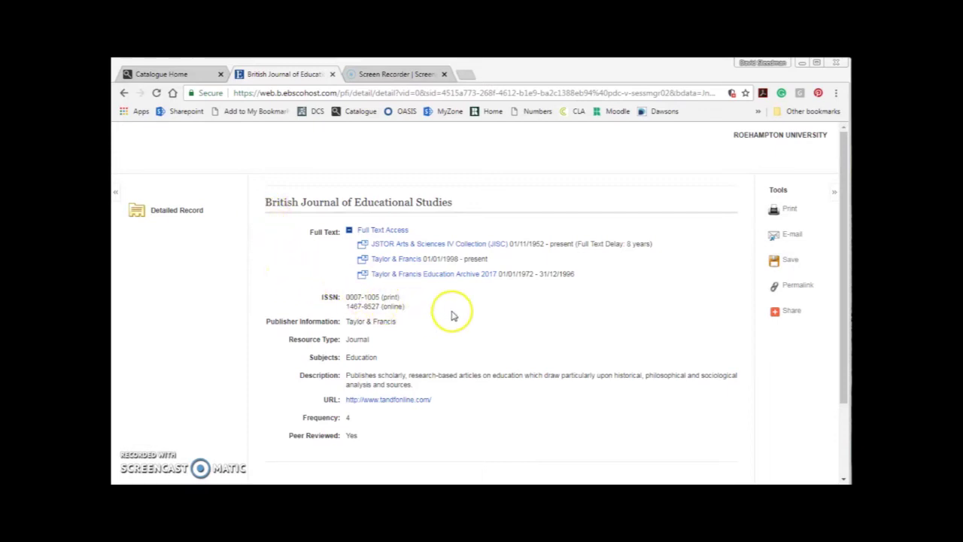
# Access the journal through Taylor & Francis (1998 to present) and open Issue 3 of Volume 66 2018.
pyautogui.click(399, 260)
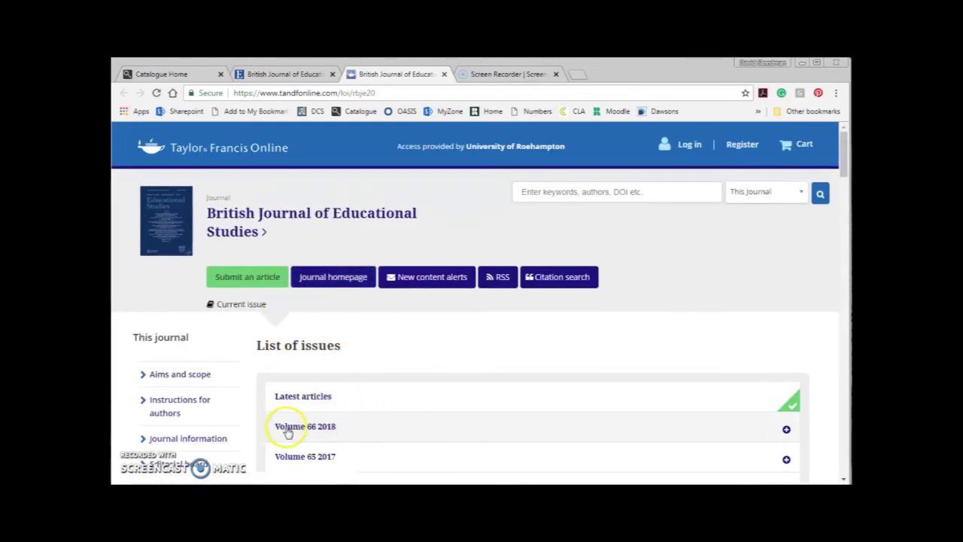
pyautogui.click(302, 427)
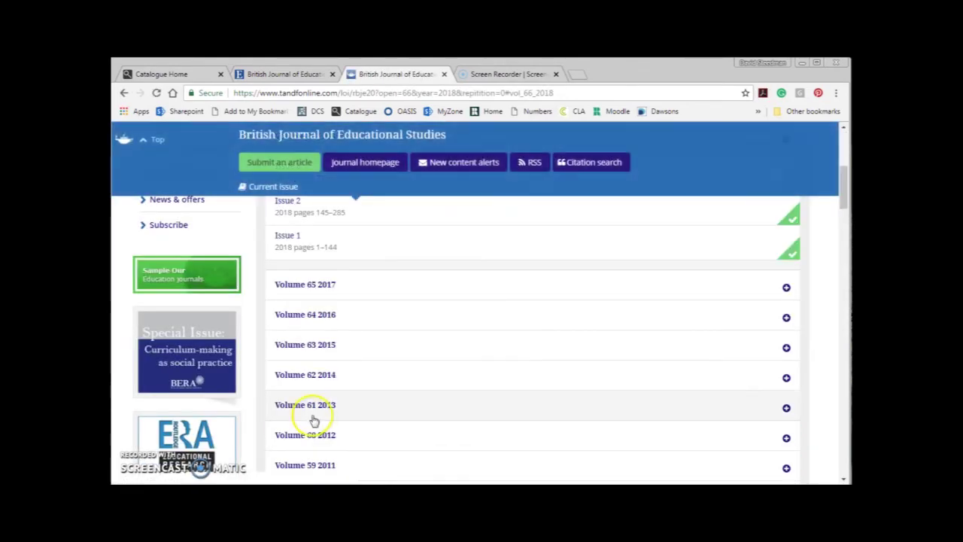
pyautogui.scroll(1, 368, 232)
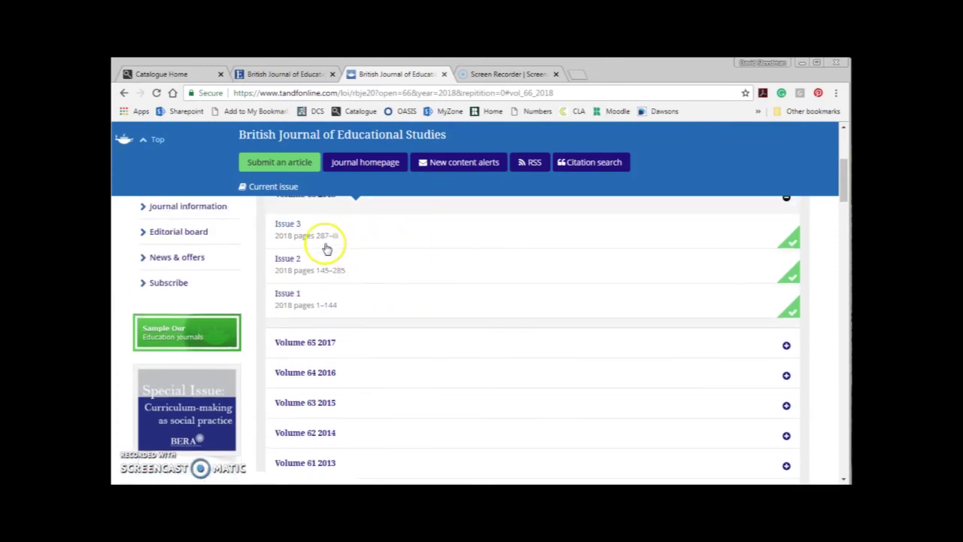
pyautogui.click(292, 223)
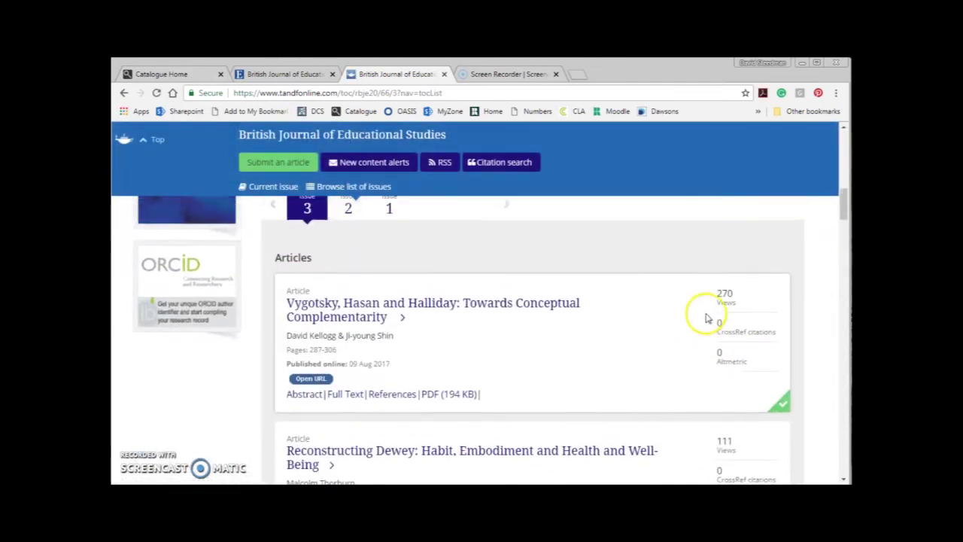
# Open the article "Reconstructing Dewey: Habit, Embodiment and Health and Well-Being" from the issue and try its PDF version.
pyautogui.scroll(1, 639, 325)
pyautogui.scroll(-3, 589, 332)
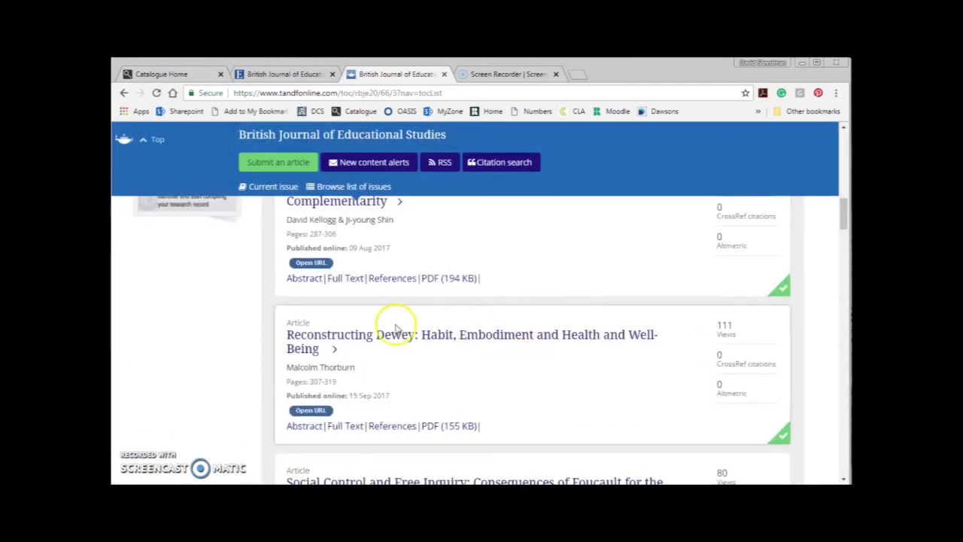
pyautogui.click(363, 339)
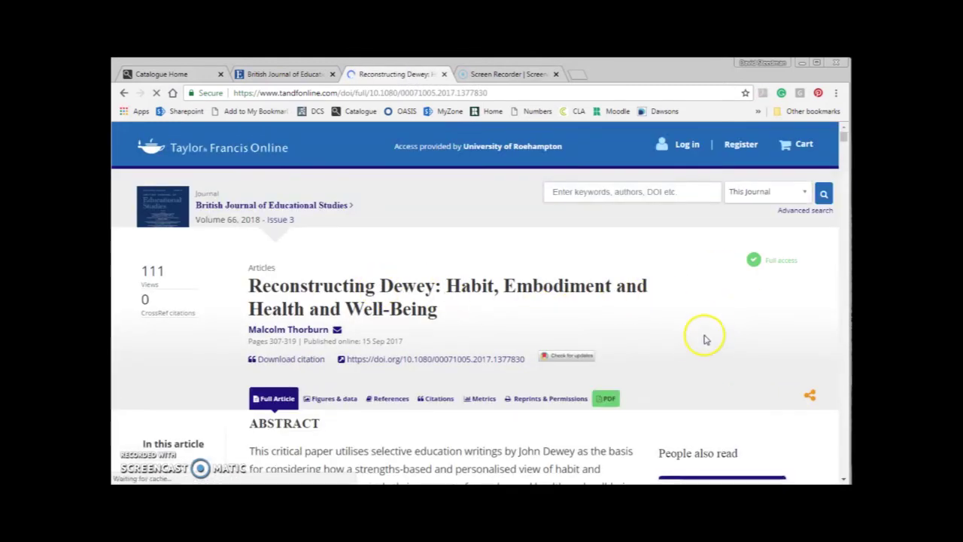
pyautogui.moveTo(842, 133); pyautogui.dragTo(844, 142)
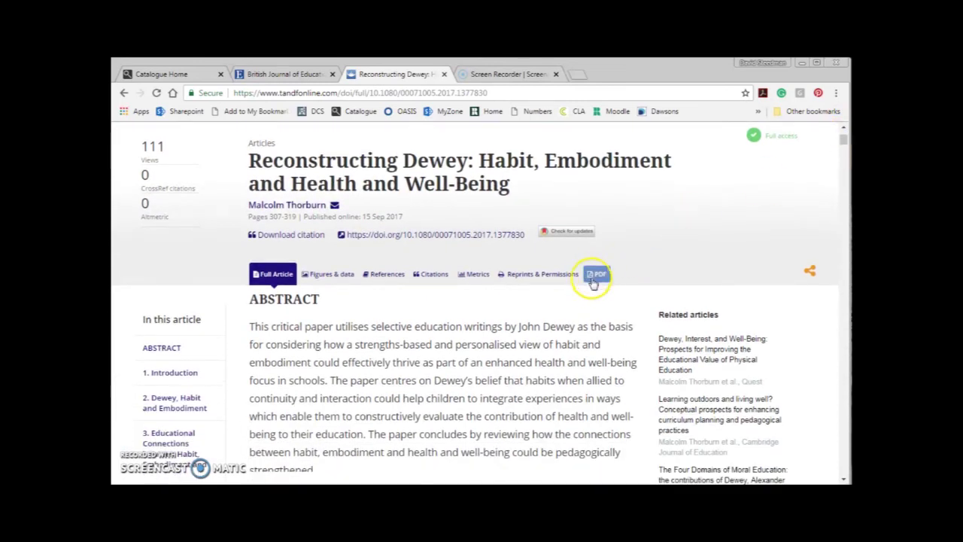
pyautogui.click(597, 275)
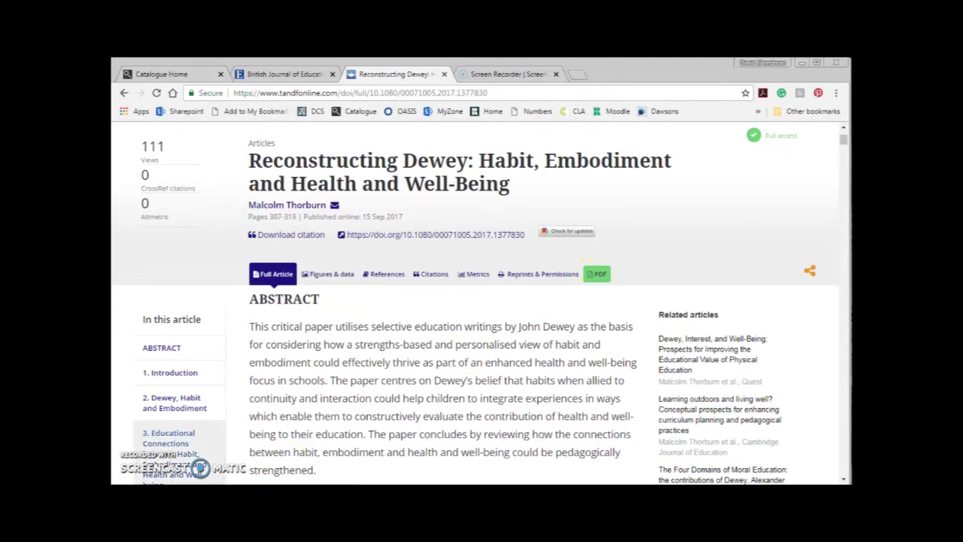
pyautogui.scroll(-1, 597, 262)
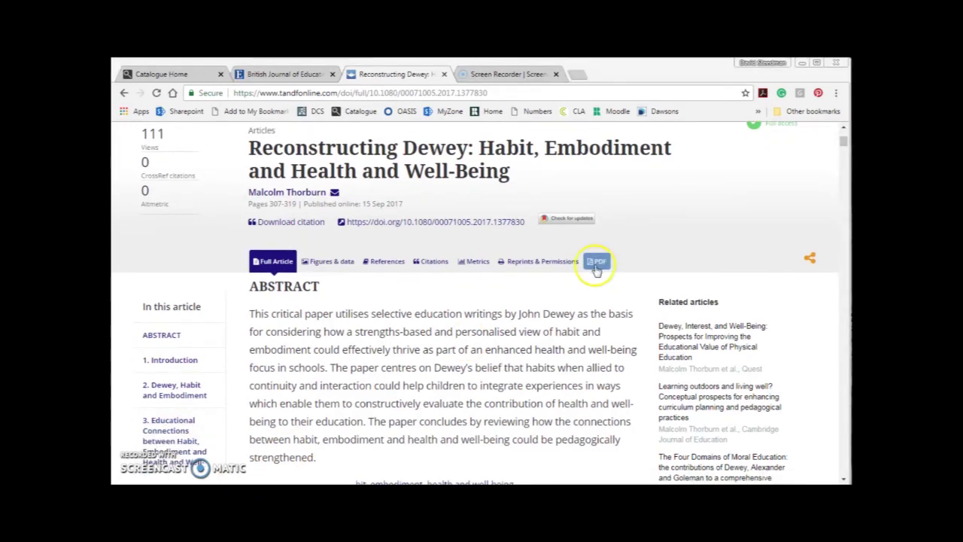
# Bookmark the Reconstructing Dewey article with its imported details, without adding it to a list.
pyautogui.click(251, 112)
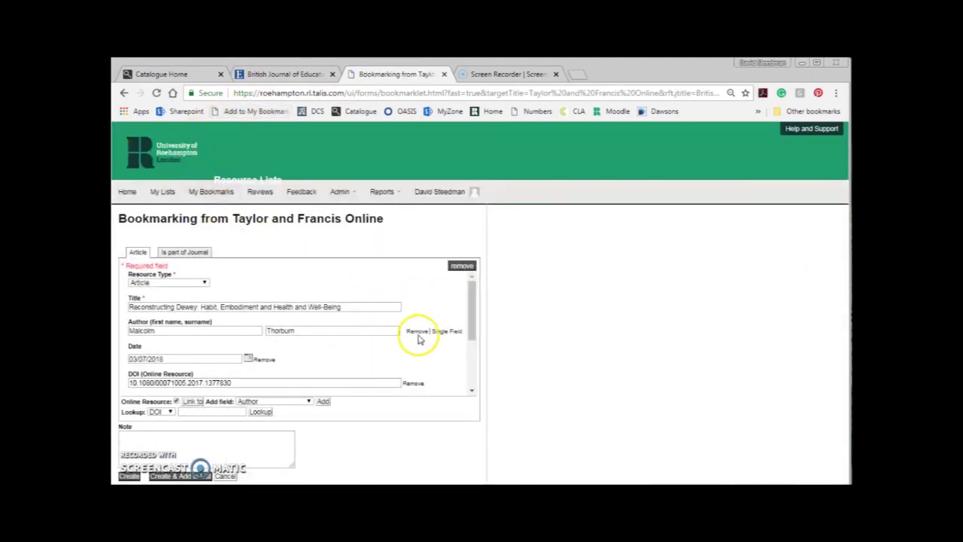
pyautogui.moveTo(473, 308)
pyautogui.mouseDown()
pyautogui.moveTo(469, 342)
pyautogui.moveTo(470, 295)
pyautogui.mouseUp()
pyautogui.click(130, 476)
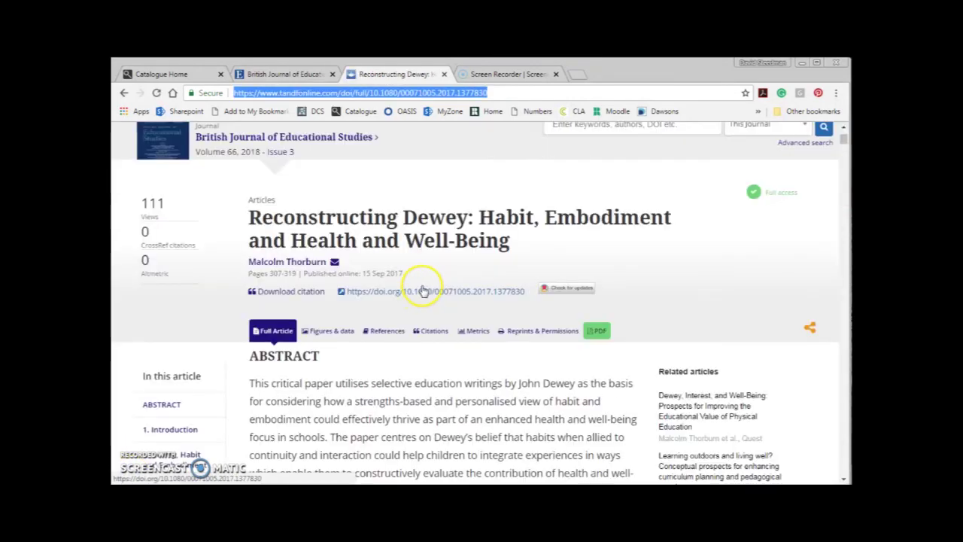
# Search the web for "bbc news" in a new tab, open the BBC News home page, and bookmark it as a webpage without adding it to a list.
pyautogui.click(448, 241)
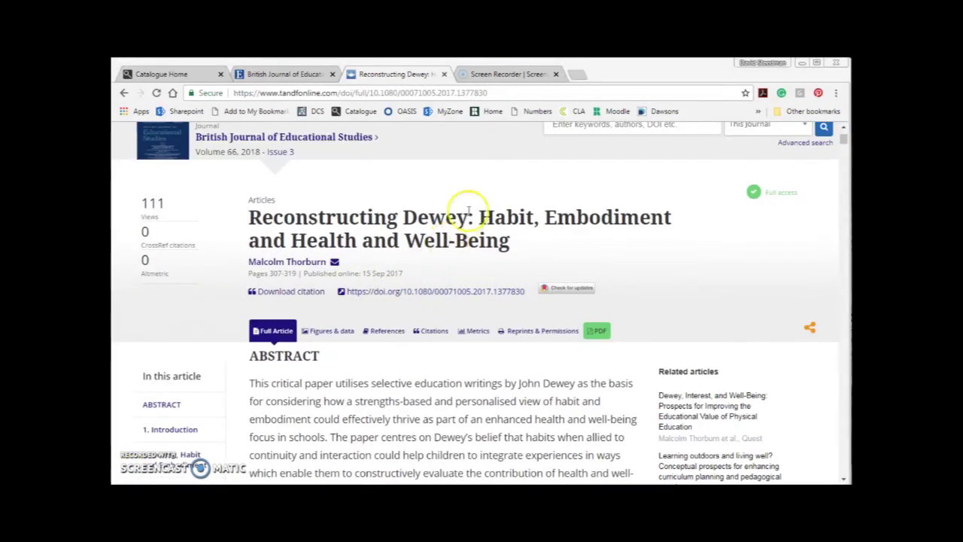
pyautogui.click(579, 76)
pyautogui.write('bbc news')
pyautogui.press('Return')
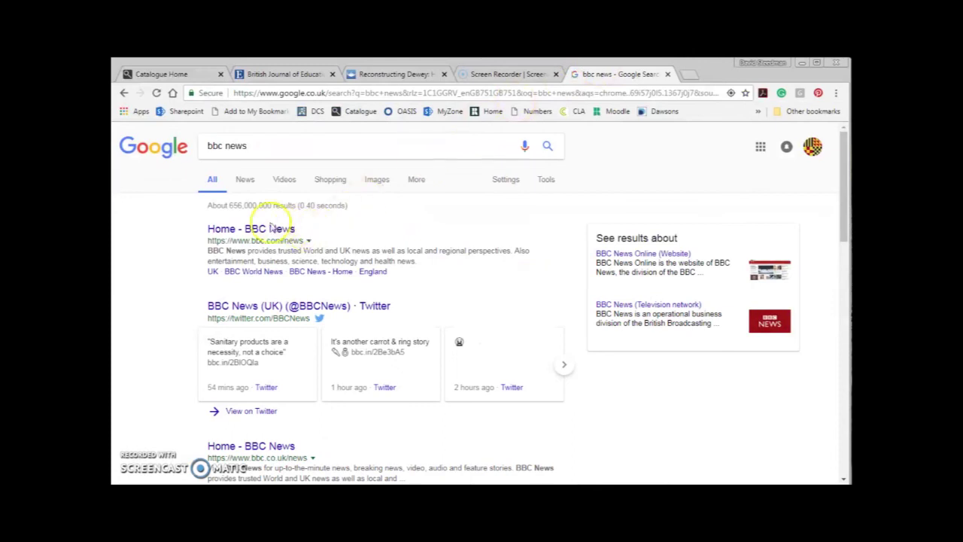
pyautogui.click(255, 228)
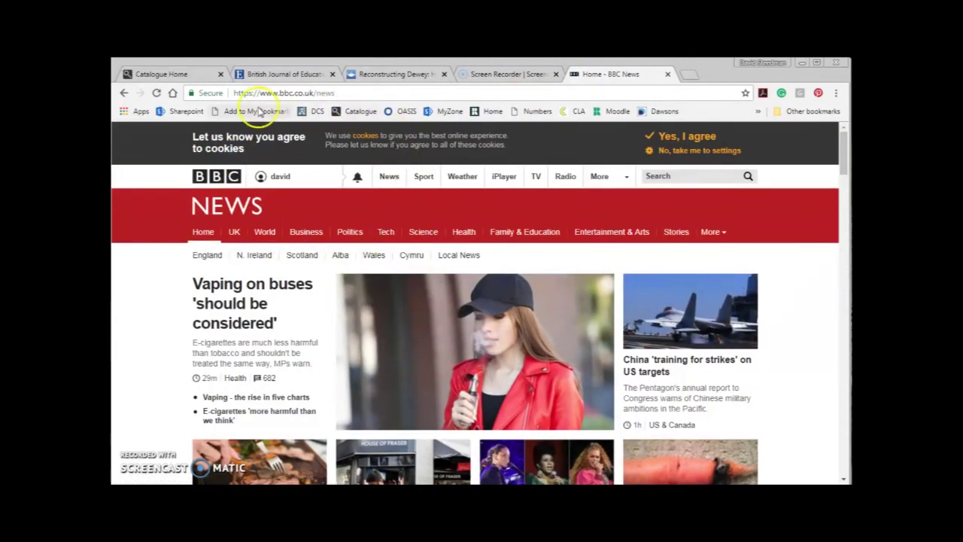
pyautogui.click(249, 111)
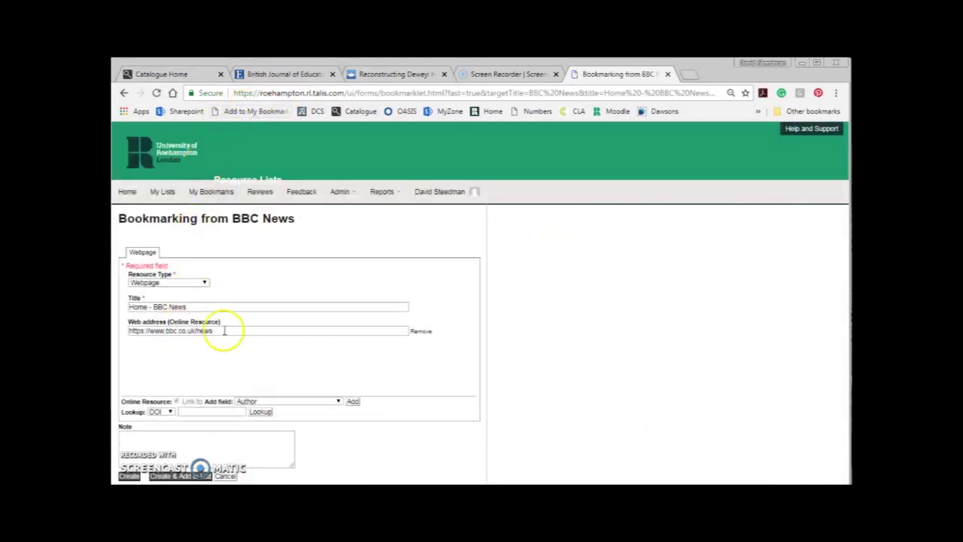
pyautogui.click(132, 477)
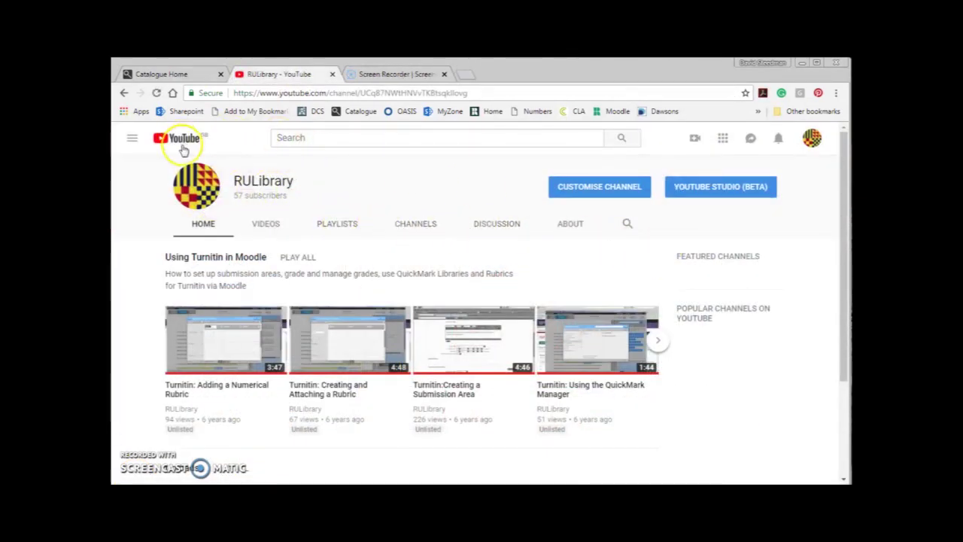
# Open the RULibrary YouTube video "Resource List Tutorial Moodle Plug In (new)" and bookmark it as an audio-visual document without adding it to a list.
pyautogui.moveTo(843, 183); pyautogui.dragTo(805, 301)
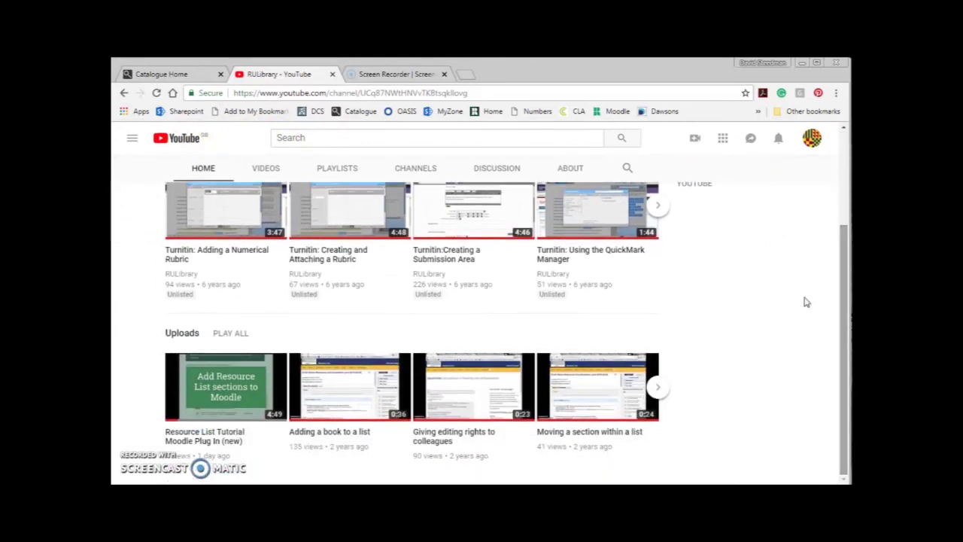
pyautogui.click(204, 395)
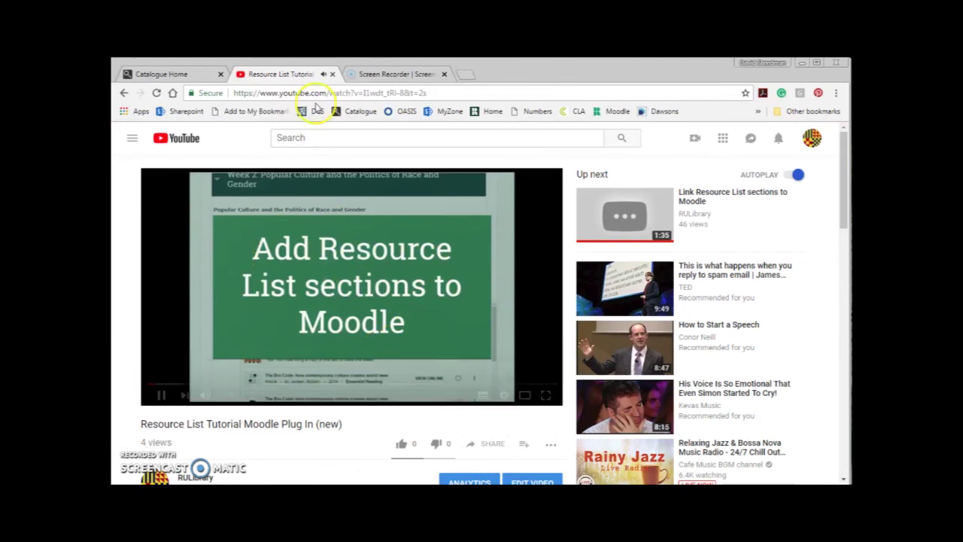
pyautogui.click(255, 113)
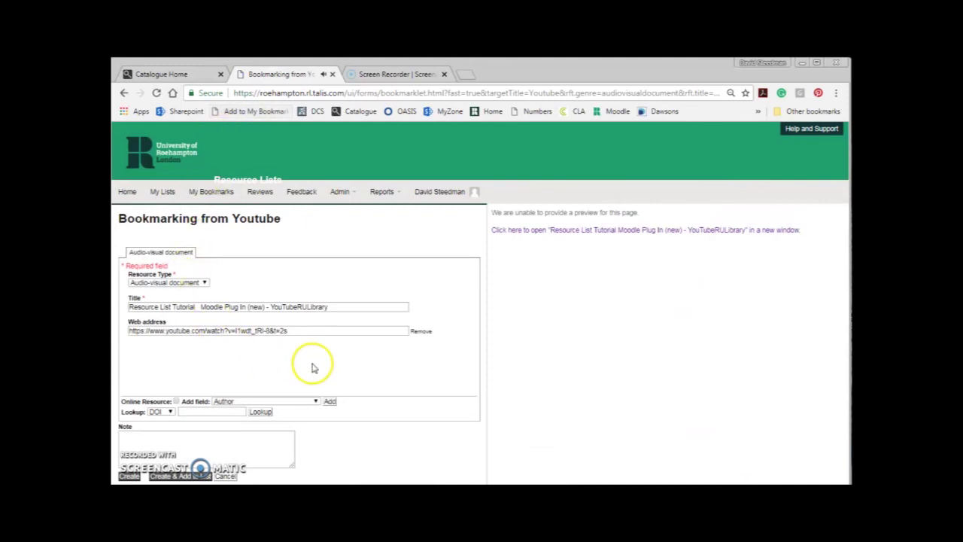
pyautogui.click(131, 477)
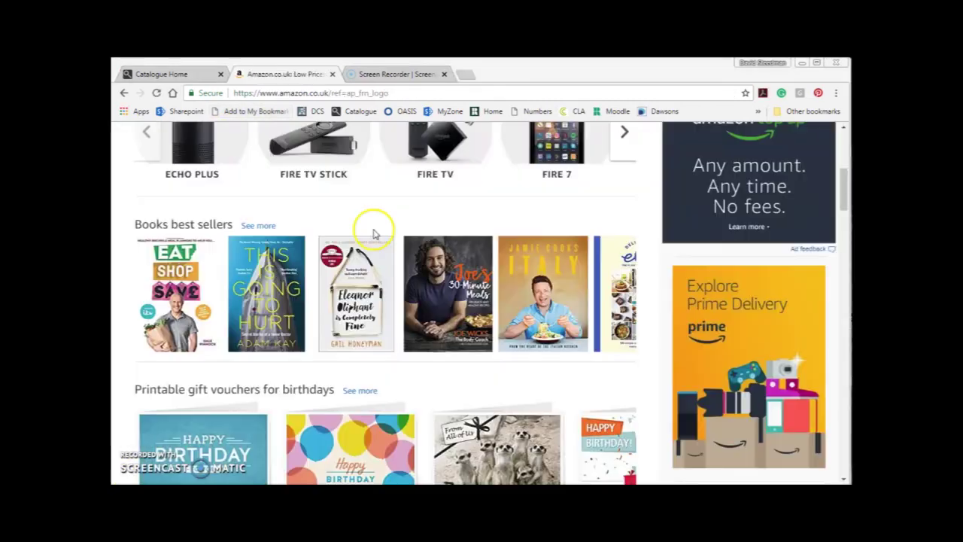
# Search Amazon.co.uk for "management: an introduction".
pyautogui.scroll(5, 350, 214)
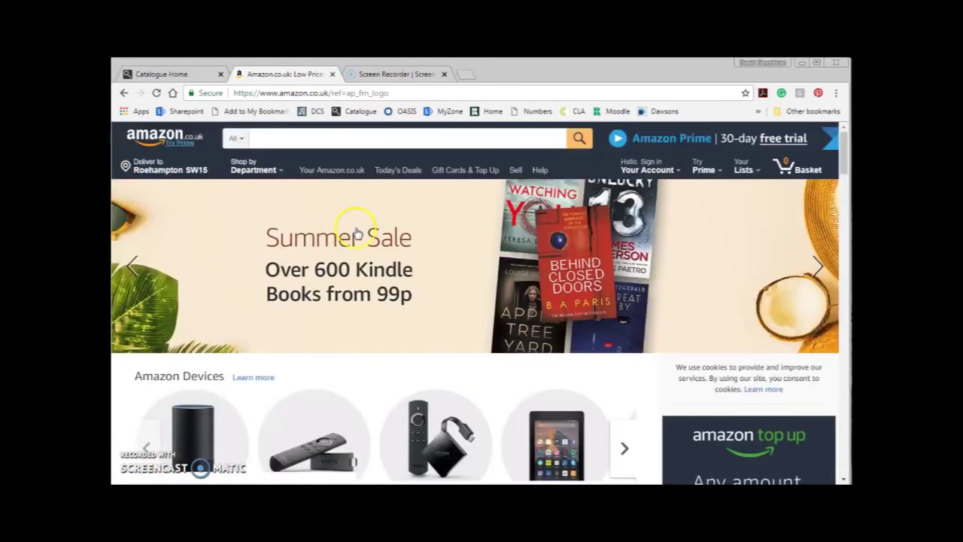
pyautogui.click(141, 240)
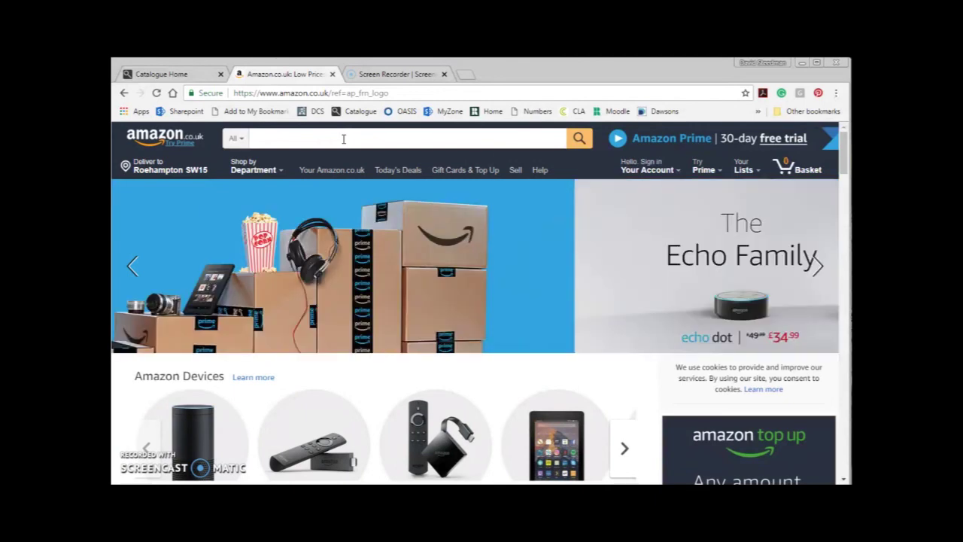
pyautogui.click(358, 141)
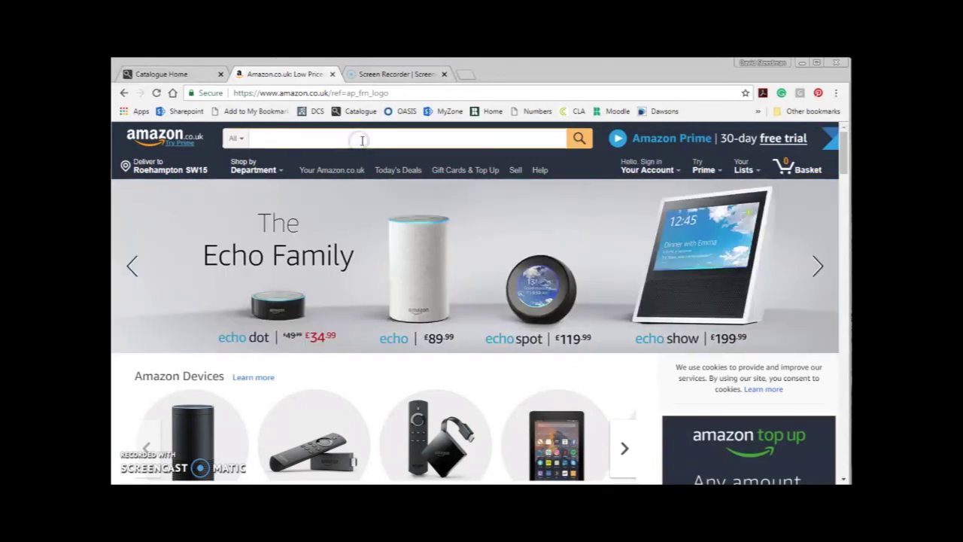
pyautogui.press('Return')
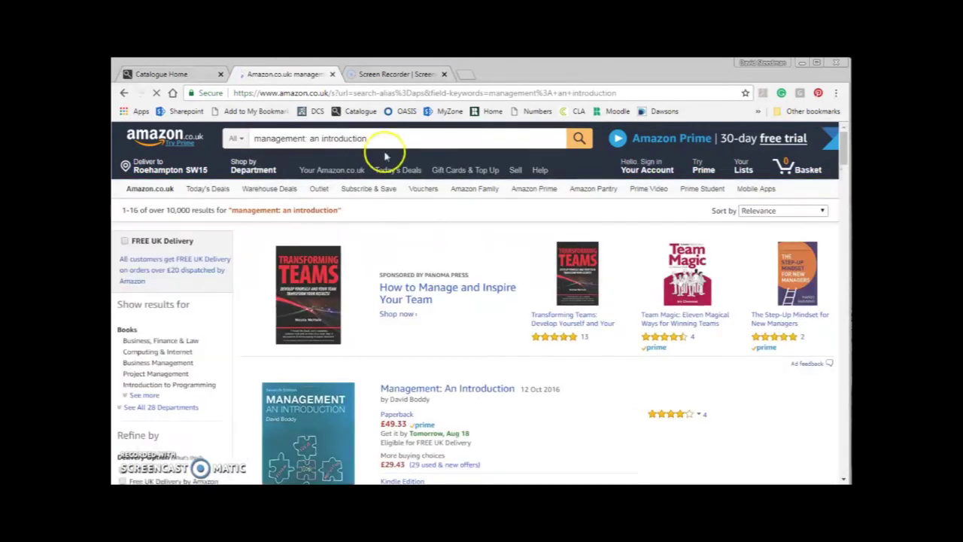
# Open the 12 Oct 2016 edition of Management: An Introduction and bookmark the book with its imported details, without adding it to a list.
pyautogui.scroll(-2, 531, 292)
pyautogui.scroll(-1, 518, 285)
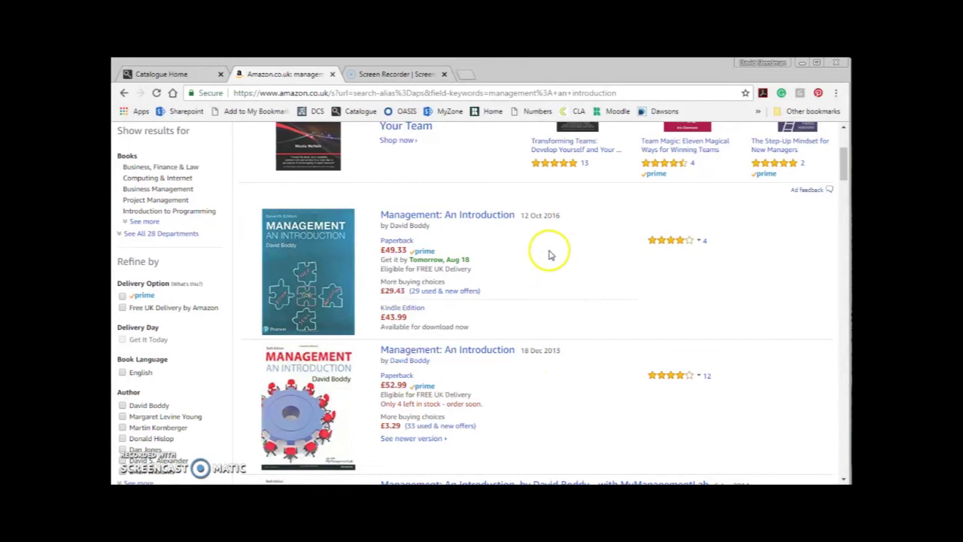
pyautogui.click(471, 216)
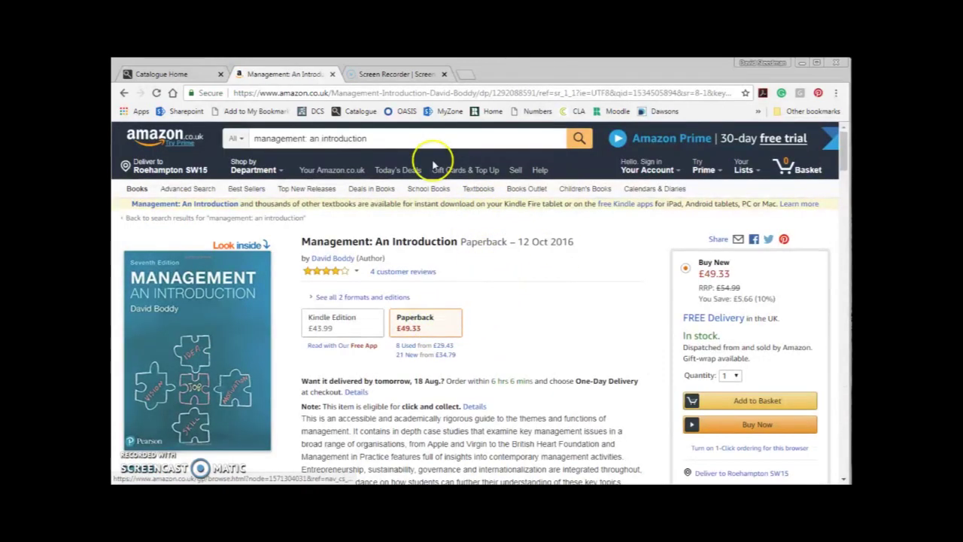
pyautogui.click(250, 111)
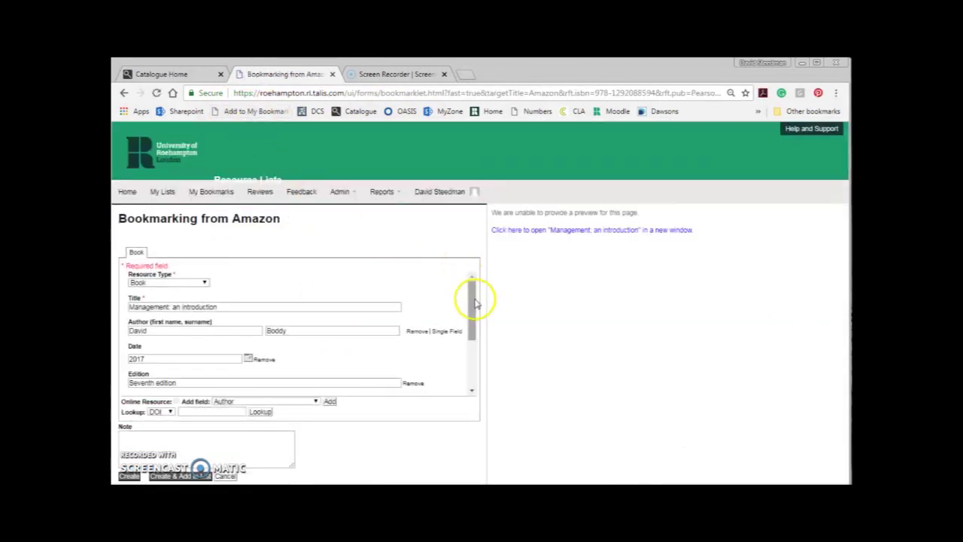
pyautogui.click(136, 476)
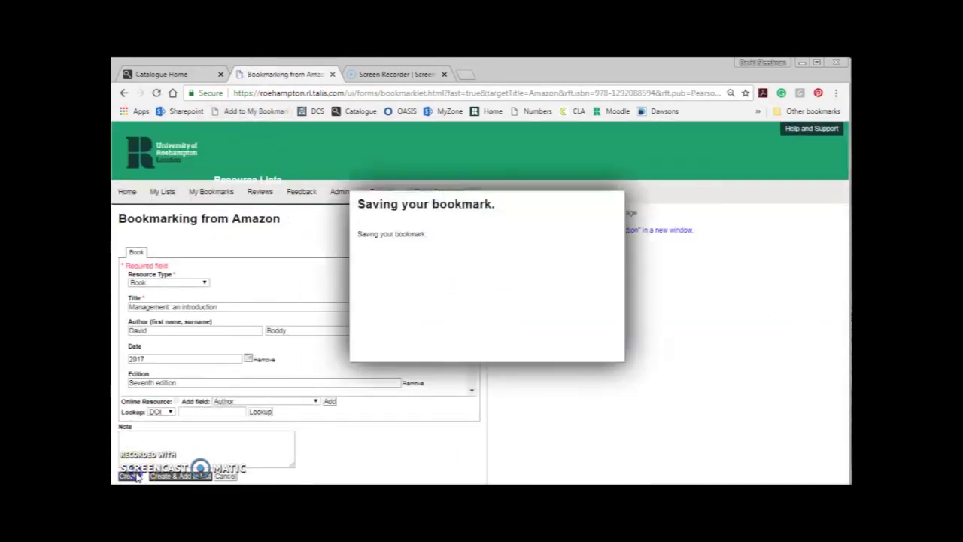